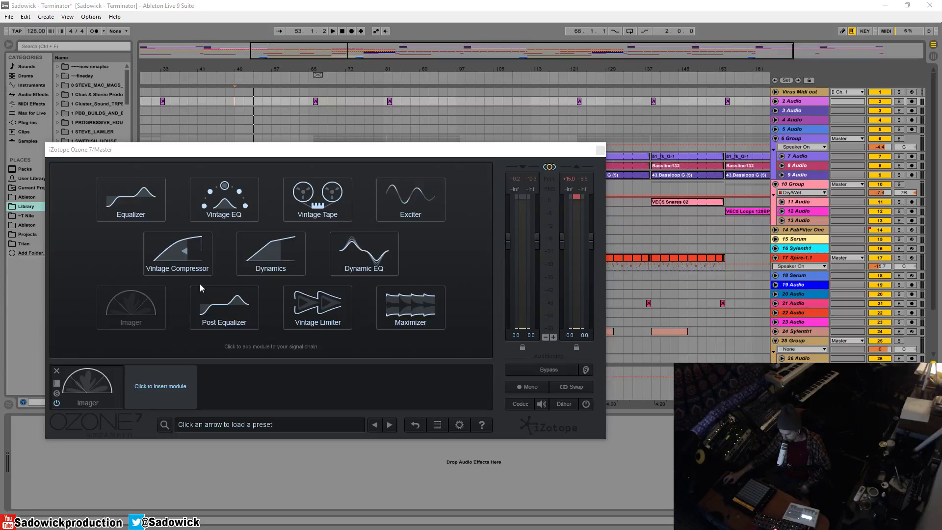
- Add an Equalizer module, drag it ahead of the Imager, and open the next insert slot's choices
{"action": "left_click", "coordinate": [131, 201]}
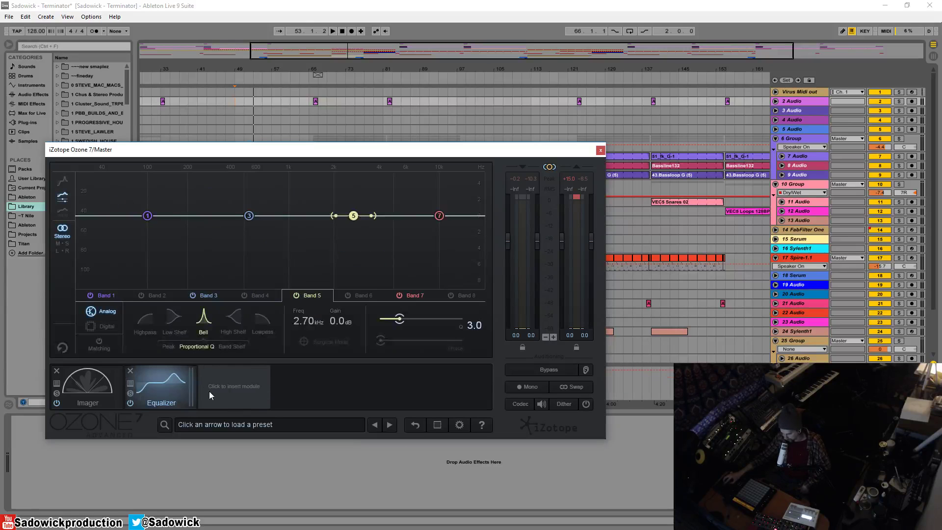
{"action": "left_click_drag", "start_coordinate": [169, 389], "coordinate": [81, 387]}
{"action": "left_click", "coordinate": [157, 388]}
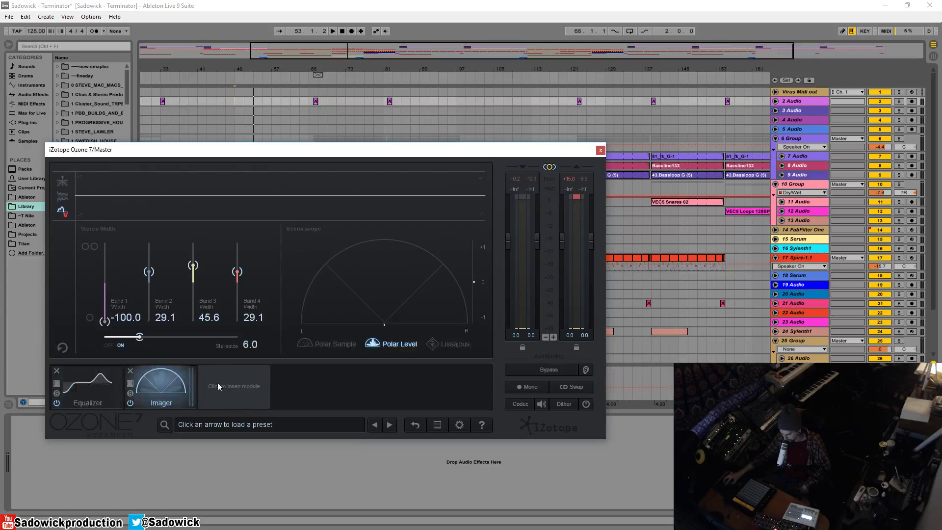
{"action": "left_click", "coordinate": [234, 386]}
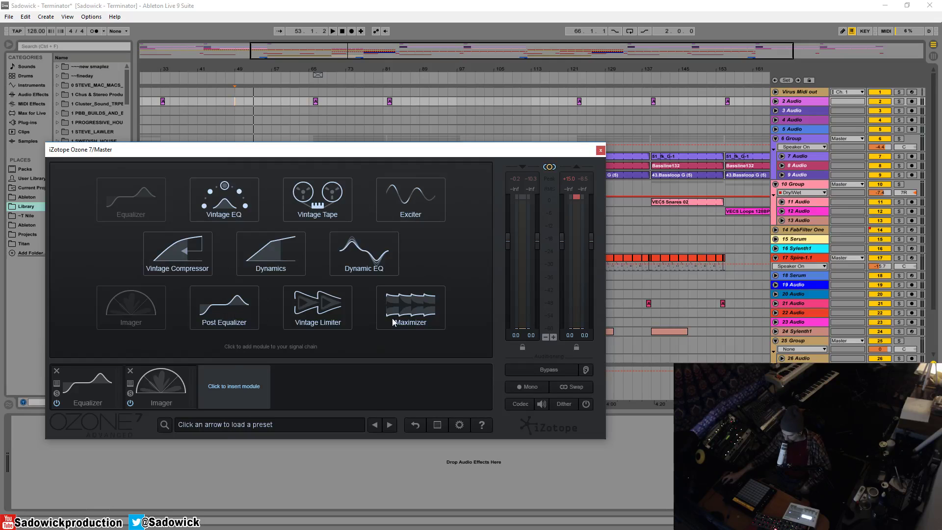
- Insert a Post Equalizer and pull band 3 down to a 2.1 dB bell dip at 502 Hz
{"action": "left_click", "coordinate": [230, 321]}
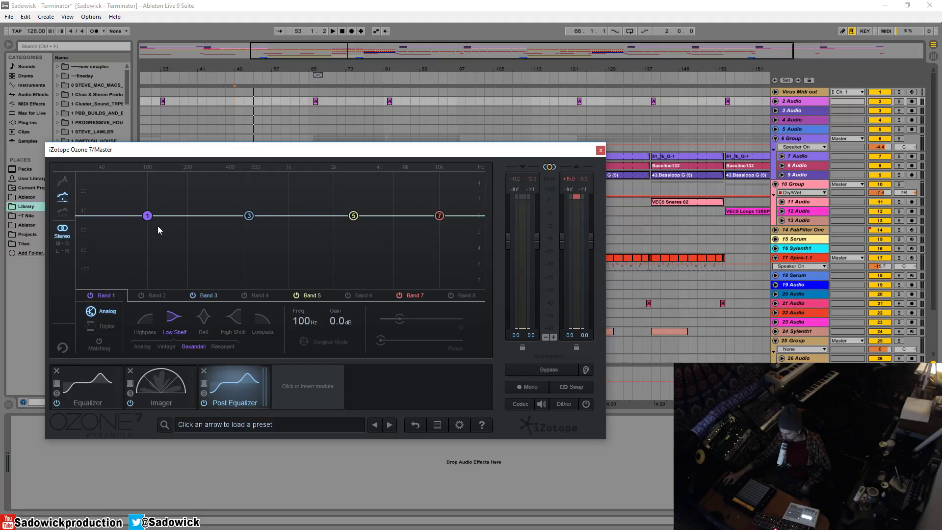
{"action": "left_click_drag", "start_coordinate": [249, 215], "coordinate": [246, 236]}
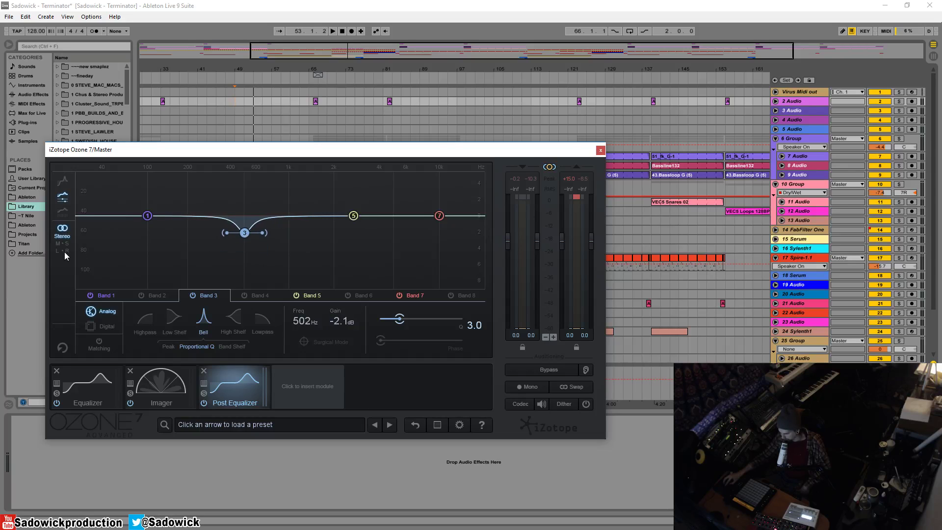
- Put the Post Equalizer in L/R mode, view Right then Left, and reset band 3 to 0 dB
{"action": "left_click", "coordinate": [64, 252]}
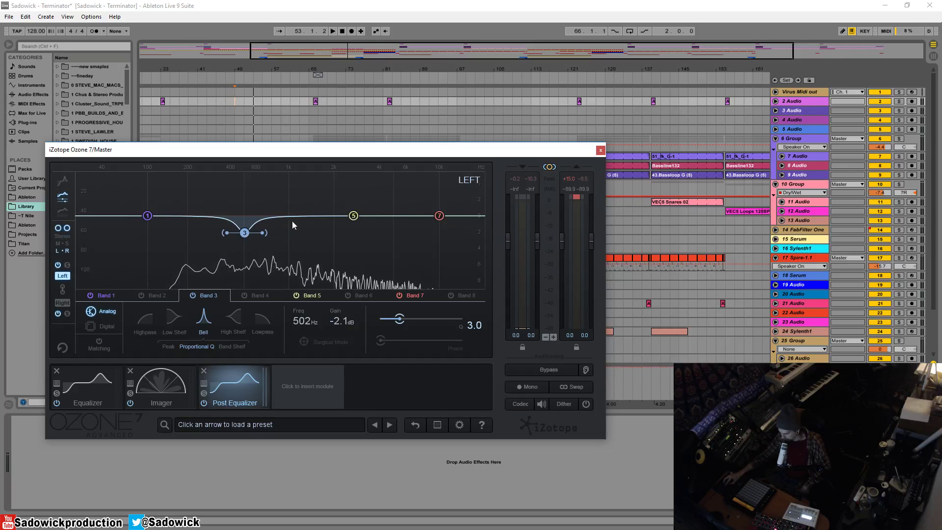
{"action": "left_click", "coordinate": [62, 303]}
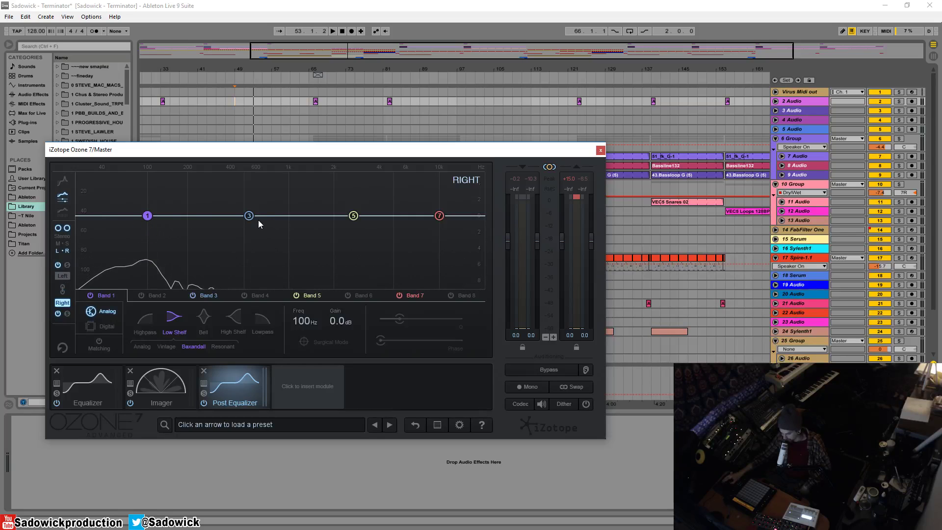
{"action": "left_click", "coordinate": [66, 276]}
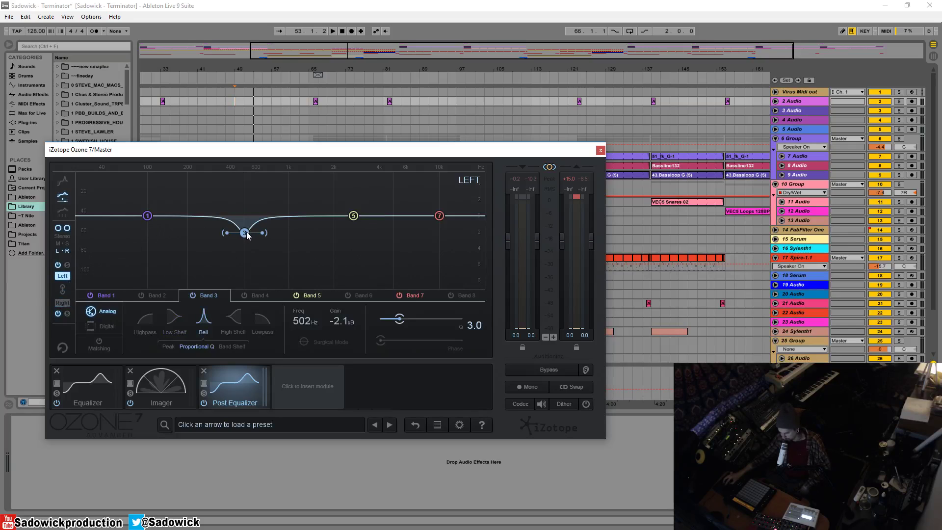
{"action": "double_click", "coordinate": [245, 233]}
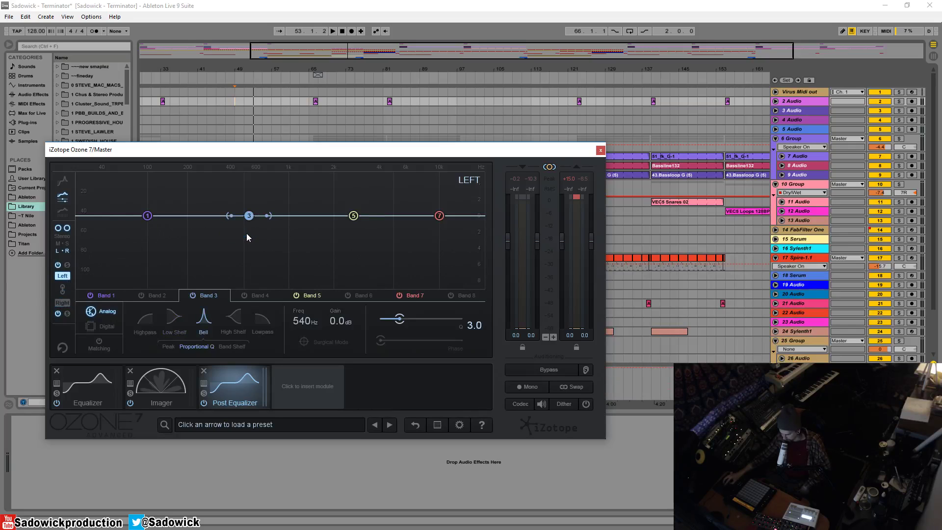
- Set the Post Equalizer's processing mode to M/S, showing the Mid channel bands
{"action": "left_click", "coordinate": [63, 246]}
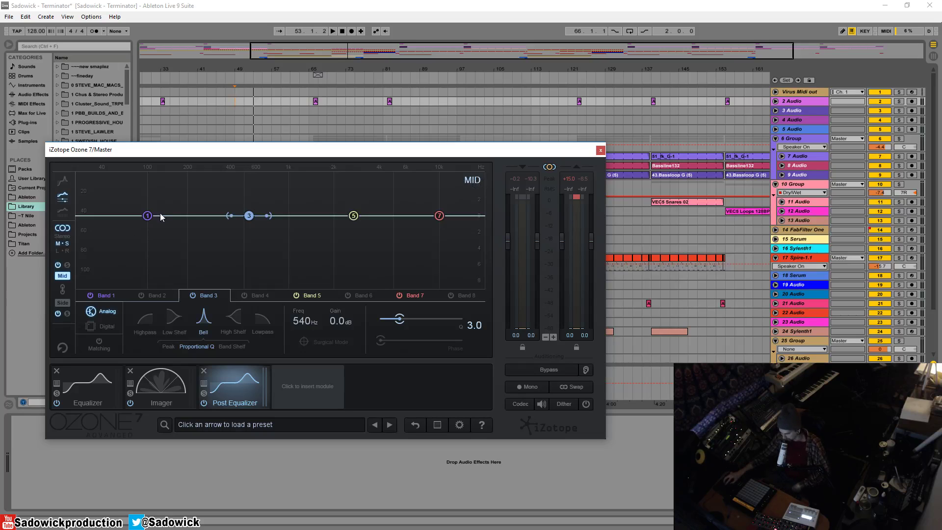
- Make Mid band 3 a lowpass, audition a 559 Hz cutoff during playback, and leave it at 20 kHz
{"action": "left_click", "coordinate": [265, 319]}
{"action": "left_click_drag", "start_coordinate": [247, 223], "coordinate": [14, 247]}
{"action": "key", "text": "space"}
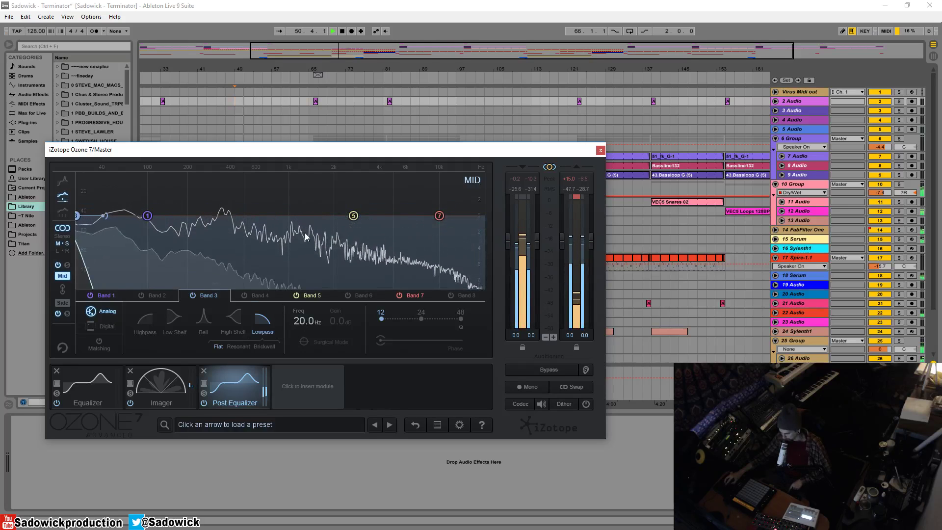
{"action": "key", "text": "space"}
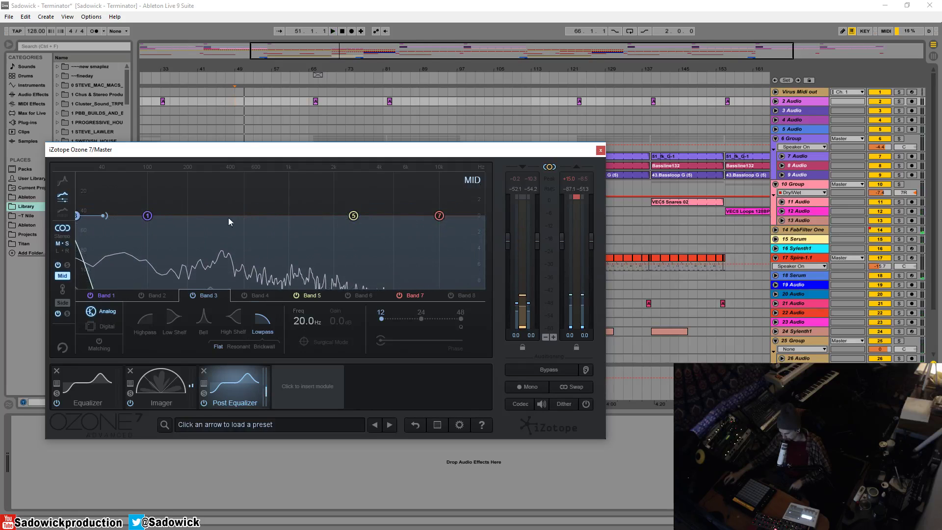
{"action": "key", "text": "space"}
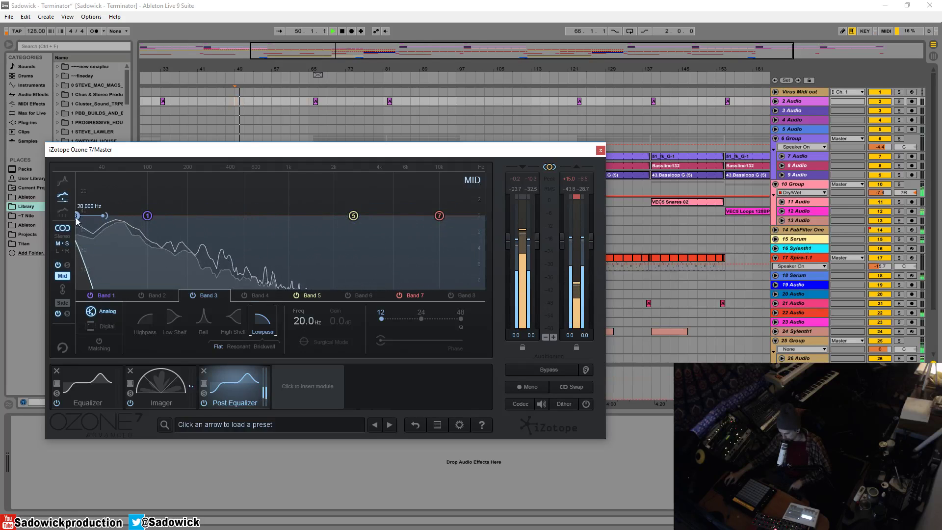
{"action": "left_click_drag", "start_coordinate": [76, 216], "coordinate": [549, 215]}
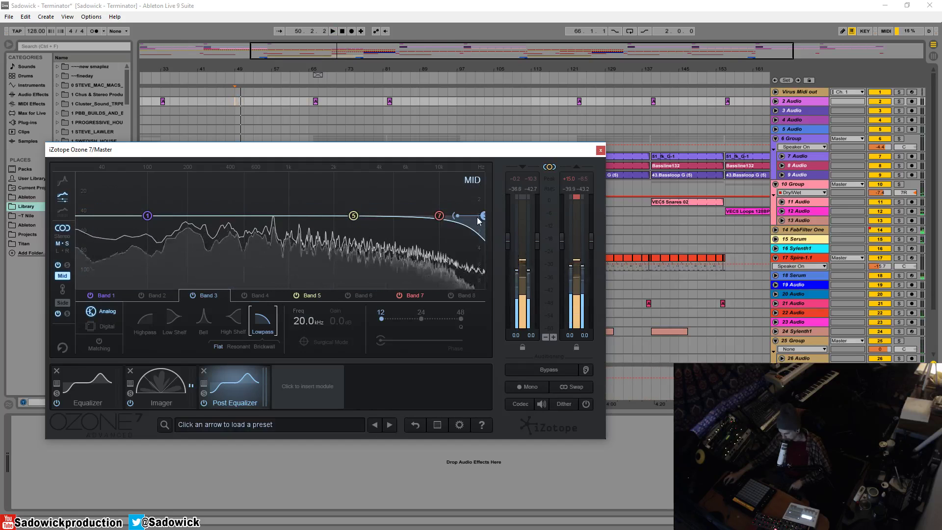
{"action": "left_click_drag", "start_coordinate": [483, 216], "coordinate": [251, 216]}
{"action": "key", "text": "ctrl+z"}
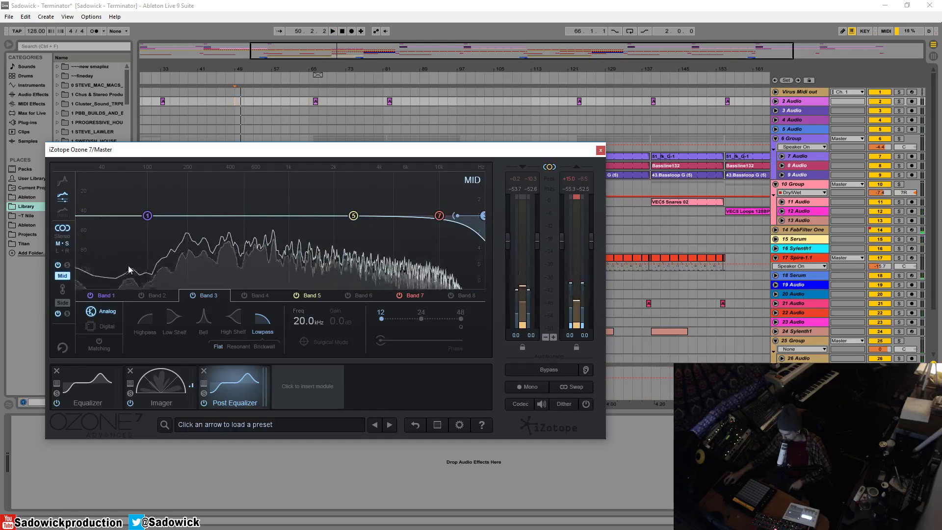
- On the Side channel, make band 1 a highpass and settle its cutoff at 20 Hz after listening
{"action": "left_click", "coordinate": [62, 302]}
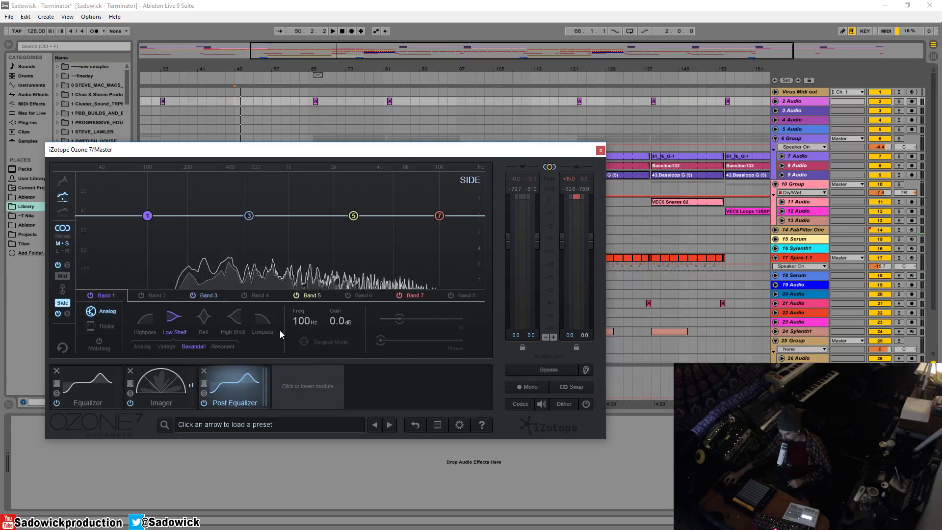
{"action": "left_click", "coordinate": [146, 324]}
{"action": "left_click_drag", "start_coordinate": [146, 218], "coordinate": [540, 239]}
{"action": "key", "text": "space"}
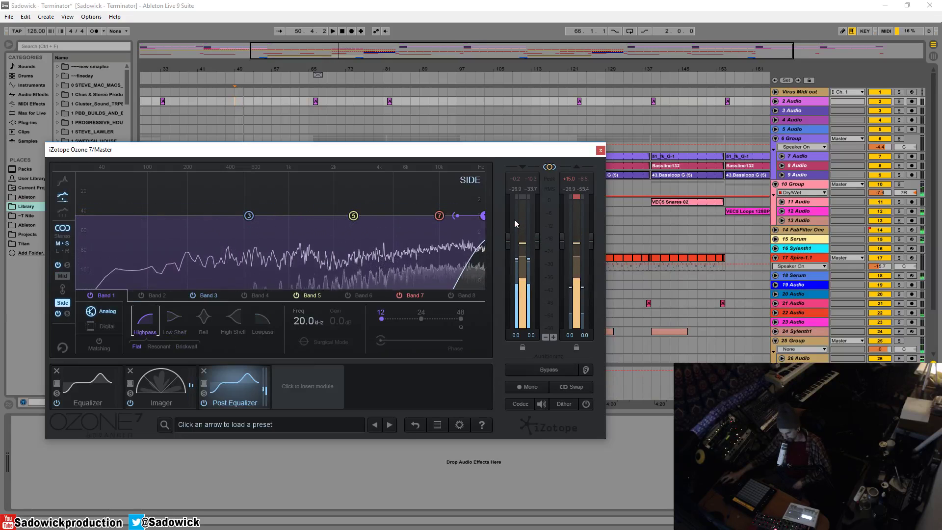
{"action": "key", "text": "space"}
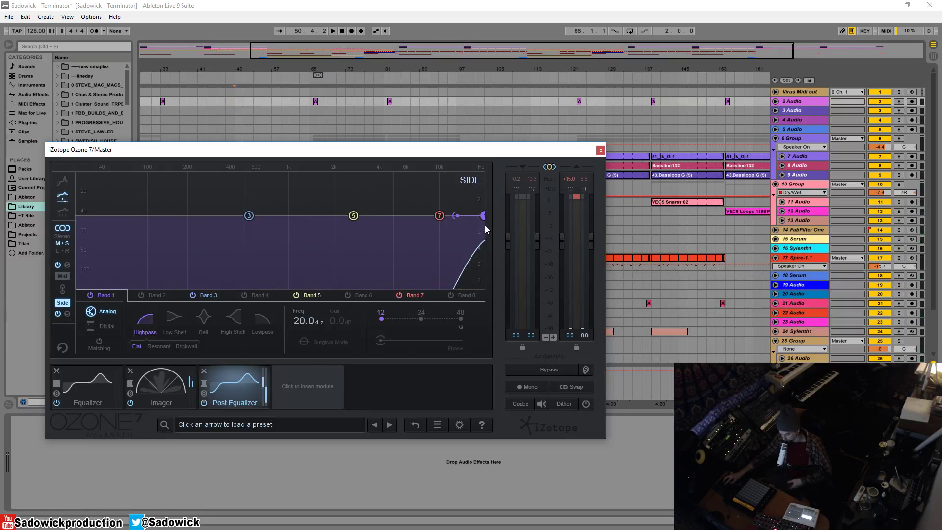
{"action": "left_click_drag", "start_coordinate": [484, 224], "coordinate": [185, 225]}
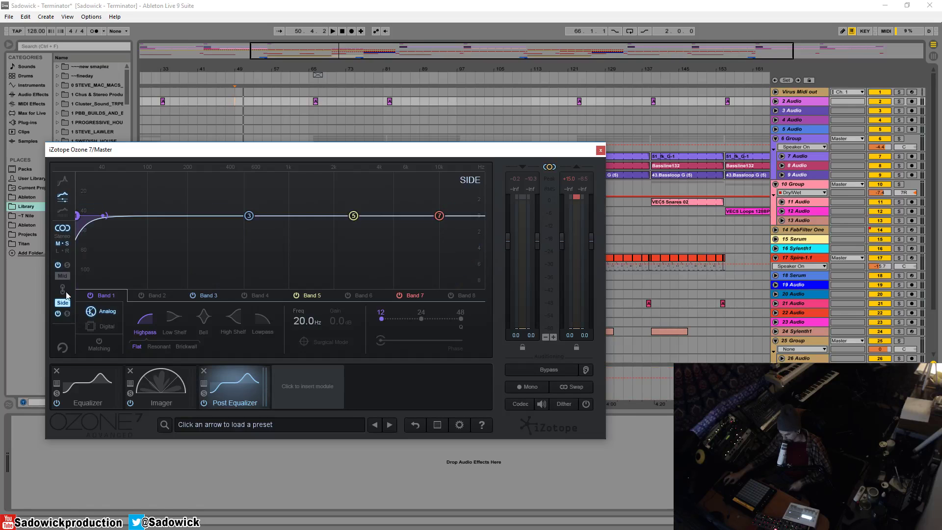
- Remove the Post Equalizer, insert a fresh default one, and select its 100 Hz band 1 low shelf
{"action": "left_click", "coordinate": [63, 275]}
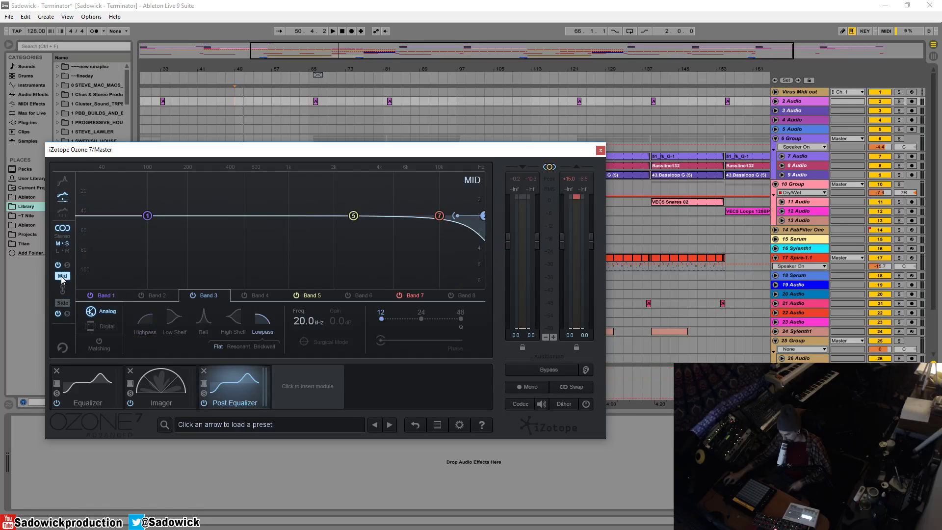
{"action": "left_click", "coordinate": [204, 371]}
{"action": "left_click", "coordinate": [224, 308]}
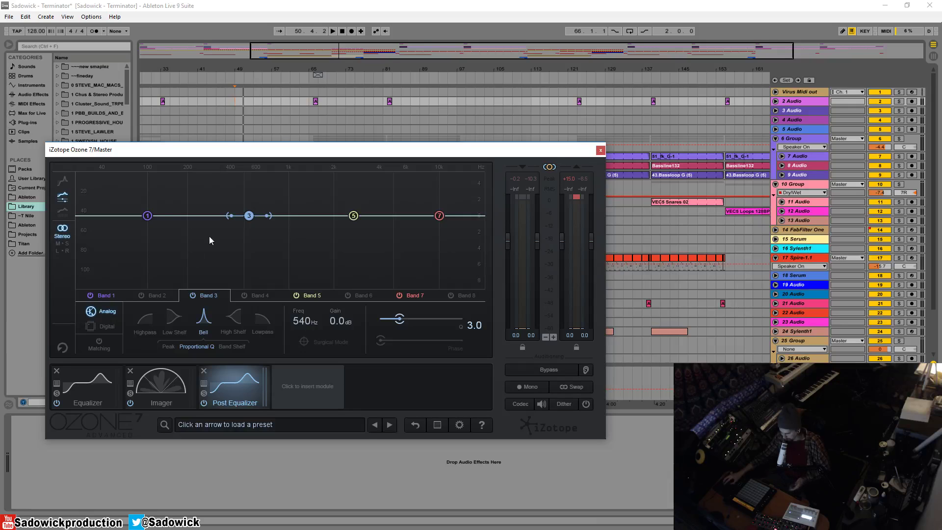
{"action": "left_click", "coordinate": [147, 216]}
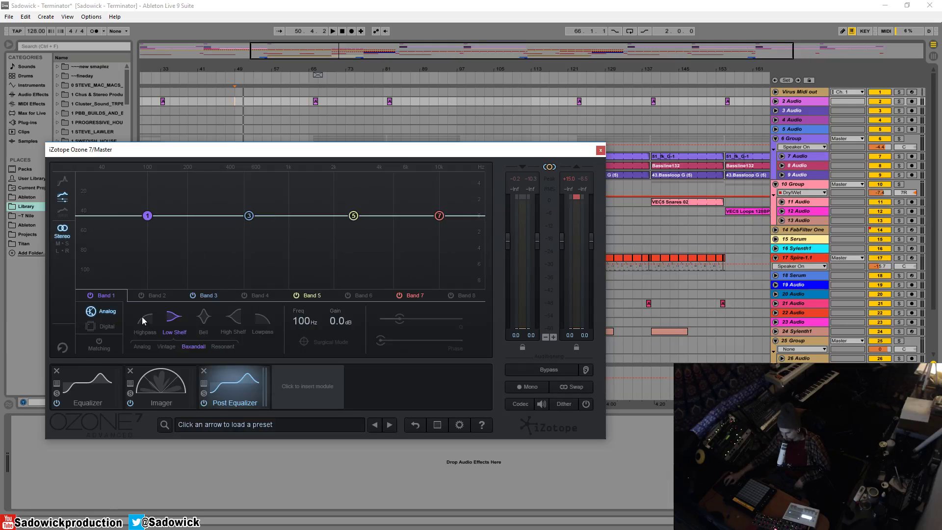
- Switch the new Post Equalizer to Mid/Side, start playback, and solo then unsolo the Side channel
{"action": "left_click", "coordinate": [63, 244]}
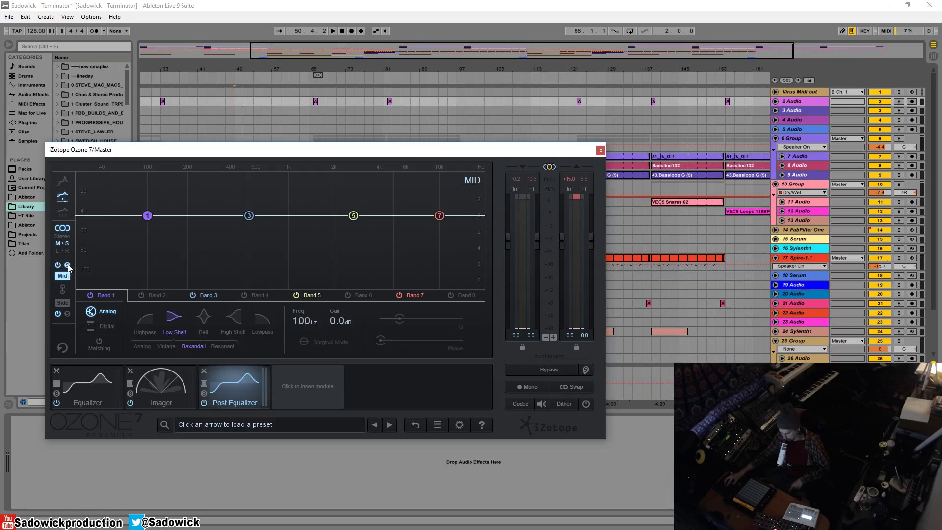
{"action": "key", "text": "space"}
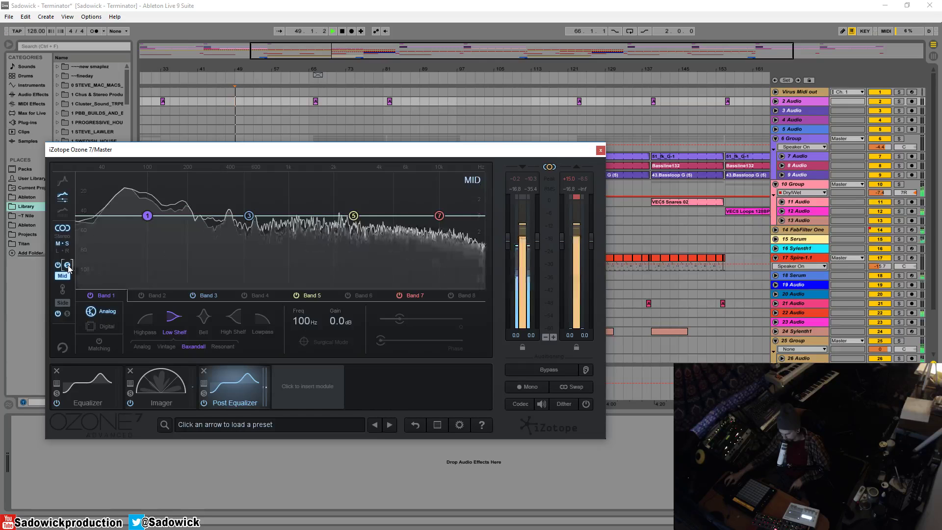
{"action": "left_click", "coordinate": [67, 313]}
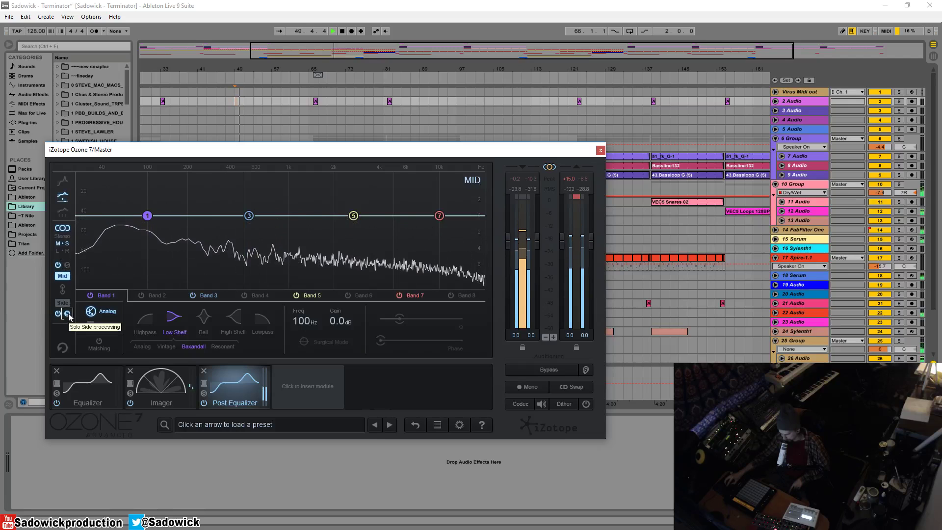
{"action": "left_click", "coordinate": [68, 314]}
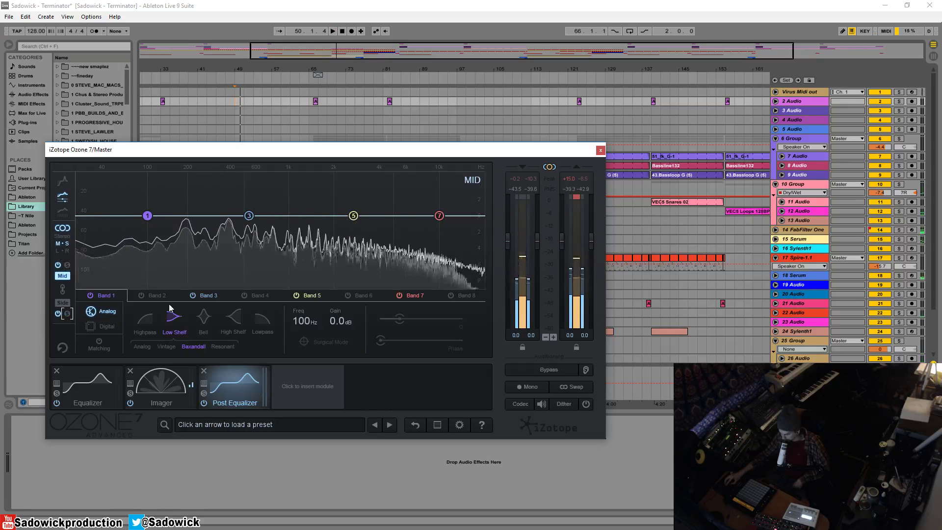
{"action": "left_click", "coordinate": [68, 314]}
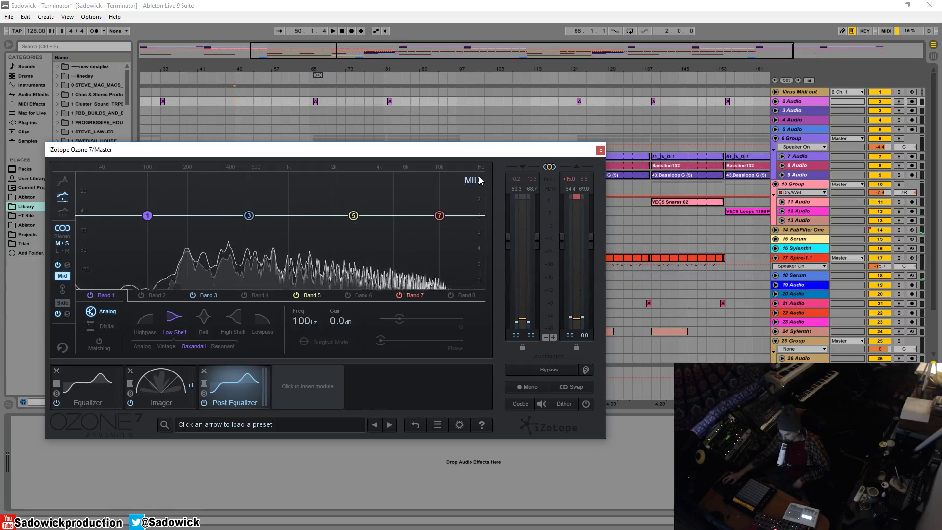
- Make Mid band 1 a high-pass filter and steepen its slope to 48 dB/oct
{"action": "left_click", "coordinate": [147, 320]}
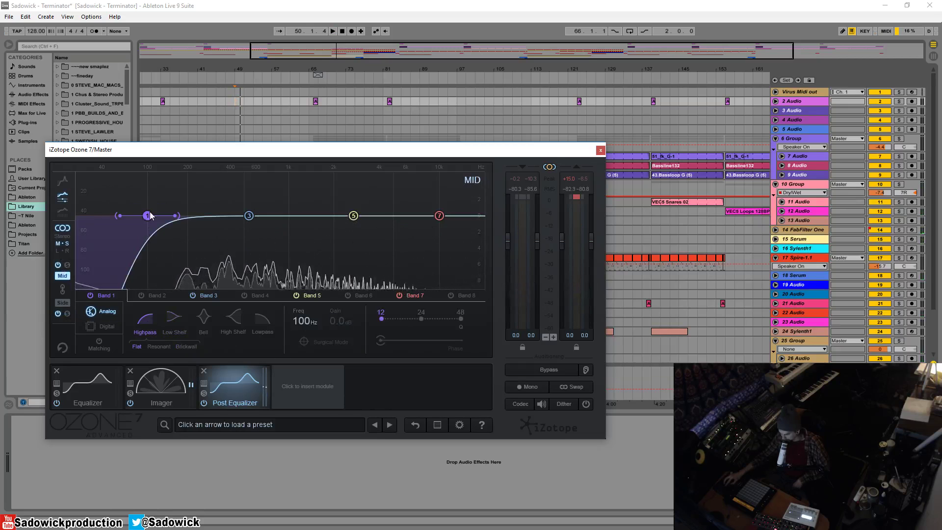
{"action": "left_click_drag", "start_coordinate": [148, 216], "coordinate": [112, 216]}
{"action": "right_click", "coordinate": [111, 217]}
{"action": "left_click", "coordinate": [164, 265]}
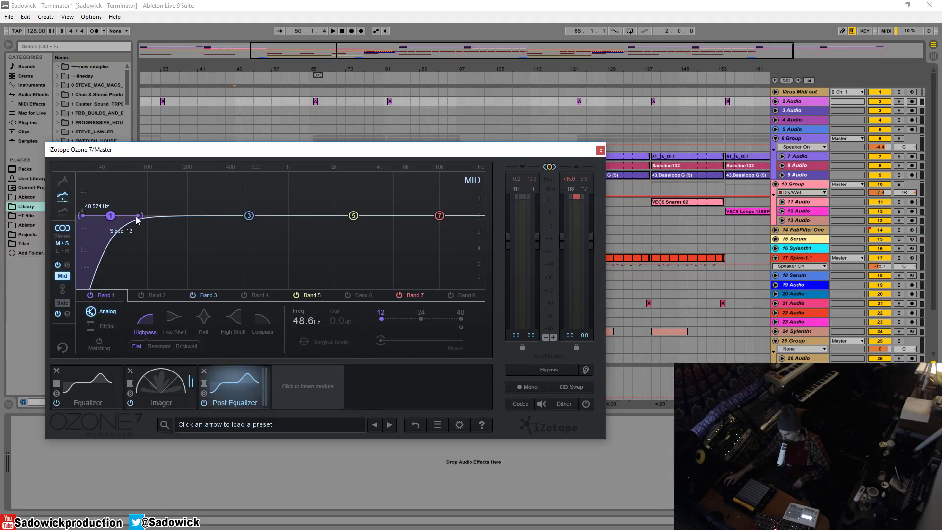
{"action": "left_click_drag", "start_coordinate": [135, 217], "coordinate": [92, 220]}
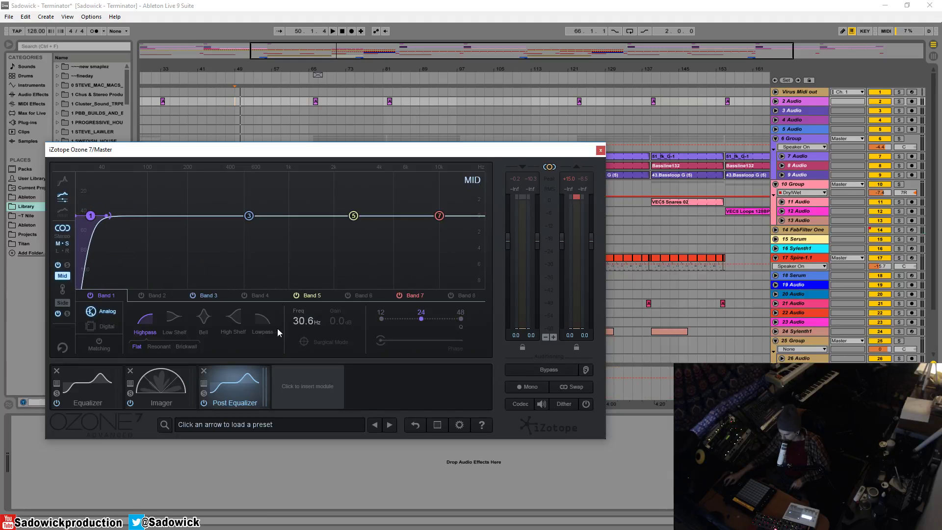
- Enter 30 Hz as Mid band 1's cutoff frequency, then show the Side channel bands
{"action": "scroll", "coordinate": [304, 324], "scroll_direction": "up", "scroll_amount": 1}
{"action": "left_click", "coordinate": [302, 324]}
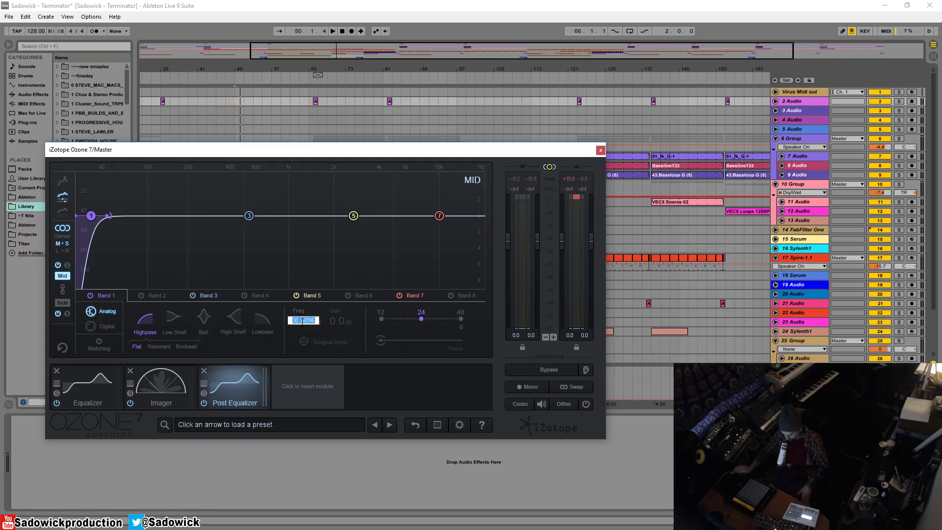
{"action": "type", "text": "30"}
{"action": "key", "text": "Return"}
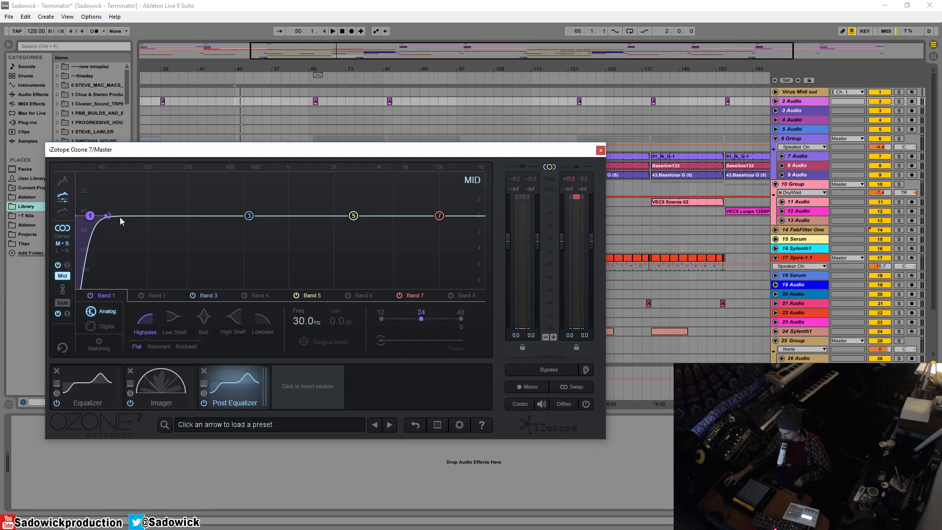
{"action": "scroll", "coordinate": [90, 216], "scroll_direction": "up", "scroll_amount": 2}
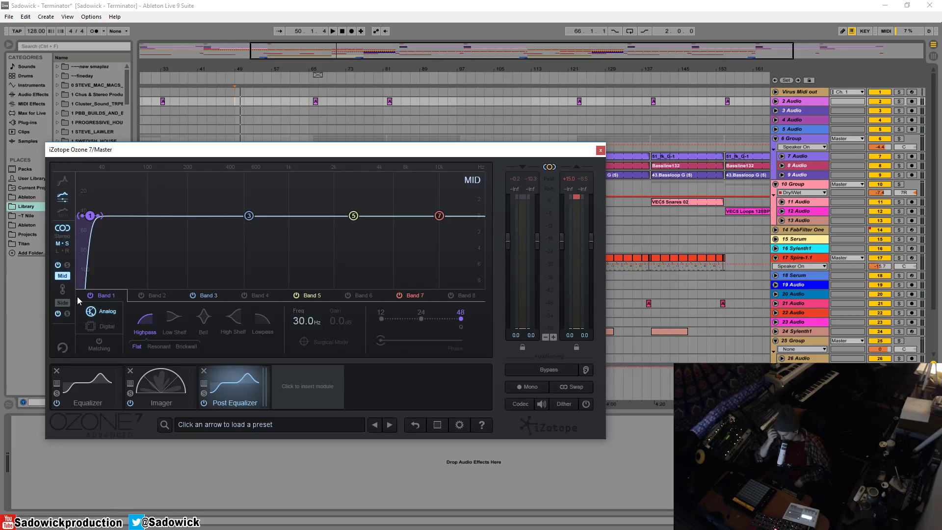
{"action": "left_click", "coordinate": [66, 303]}
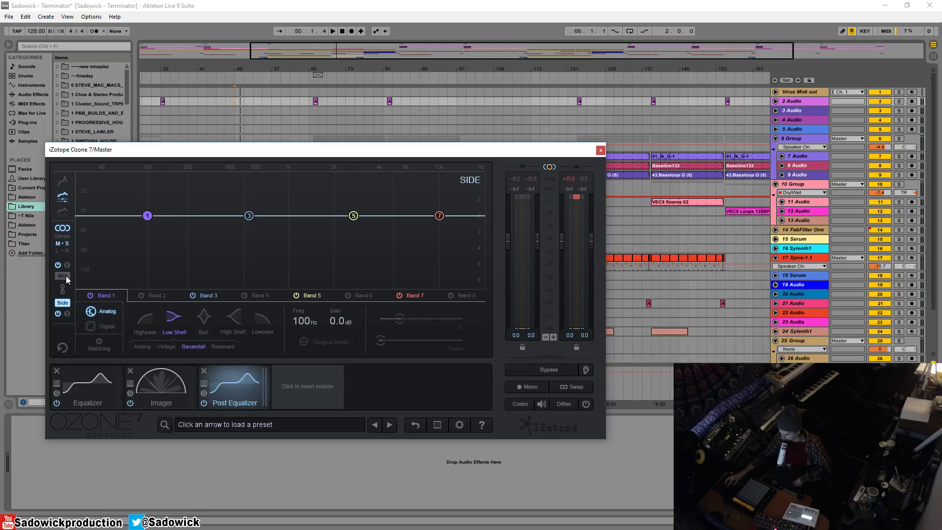
- Make Side band 1 a 12 dB/oct high-pass with its cutoff at about 200 Hz
{"action": "left_click", "coordinate": [63, 276]}
{"action": "left_click", "coordinate": [66, 305]}
{"action": "left_click", "coordinate": [146, 320]}
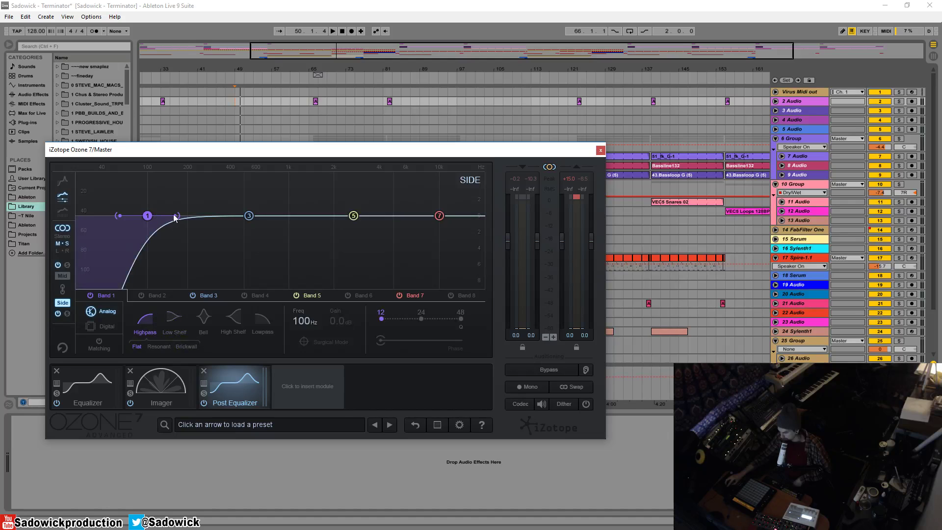
{"action": "left_click_drag", "start_coordinate": [149, 219], "coordinate": [189, 219]}
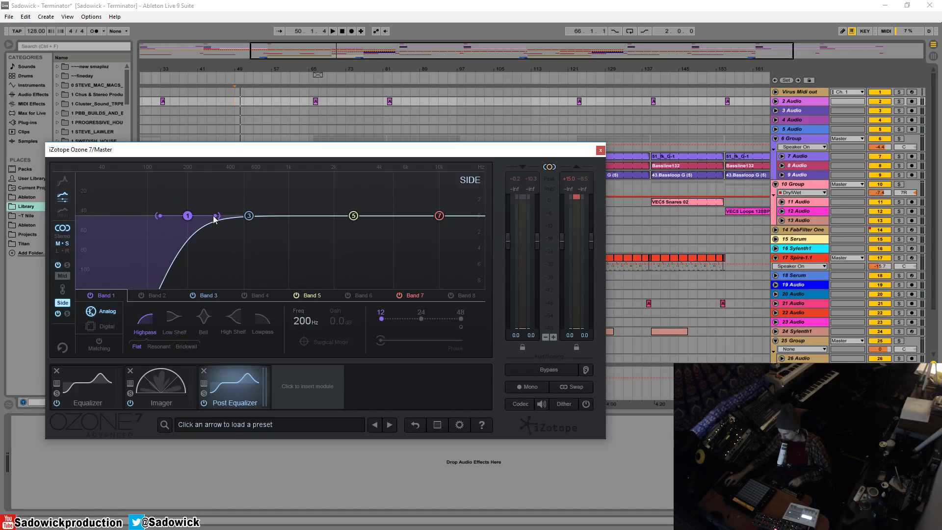
- Play from bar 65 and bypass the Post Equalizer off and on to compare
{"action": "key", "text": "space"}
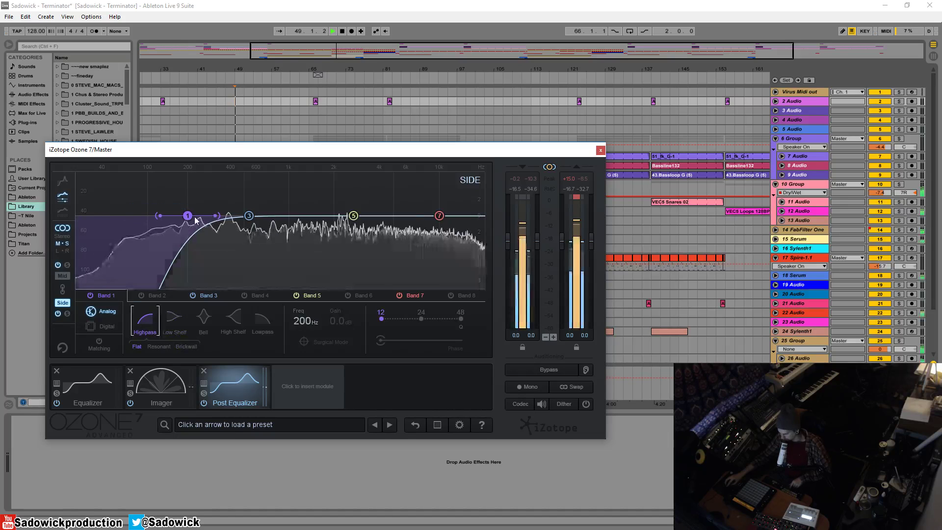
{"action": "left_click", "coordinate": [316, 103]}
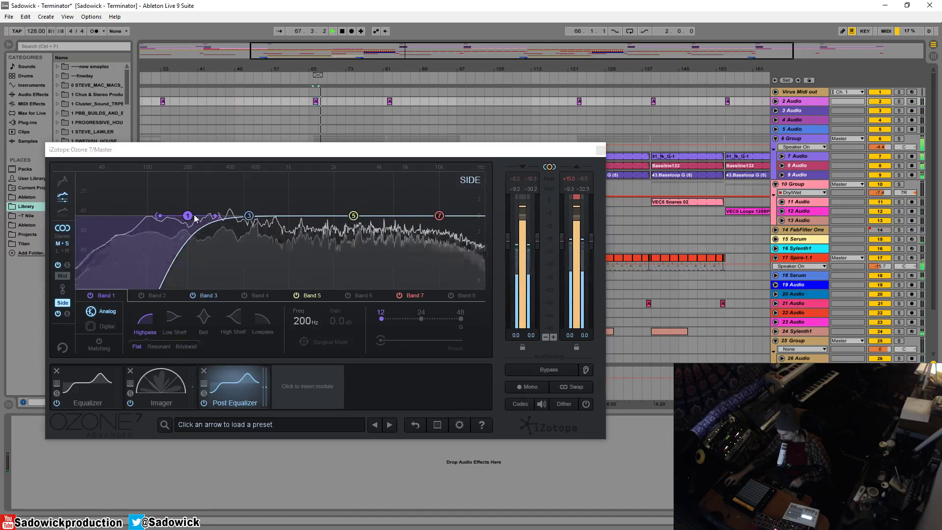
{"action": "left_click", "coordinate": [203, 403]}
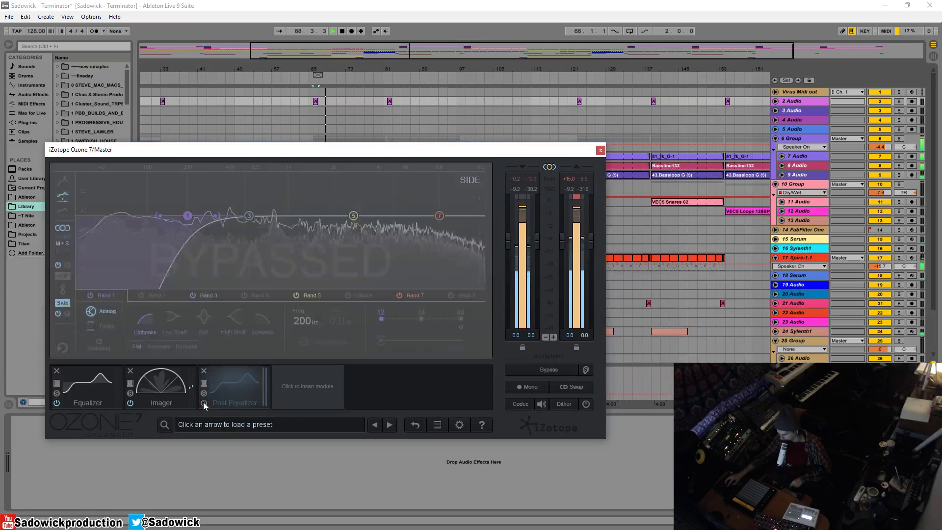
{"action": "left_click", "coordinate": [204, 403]}
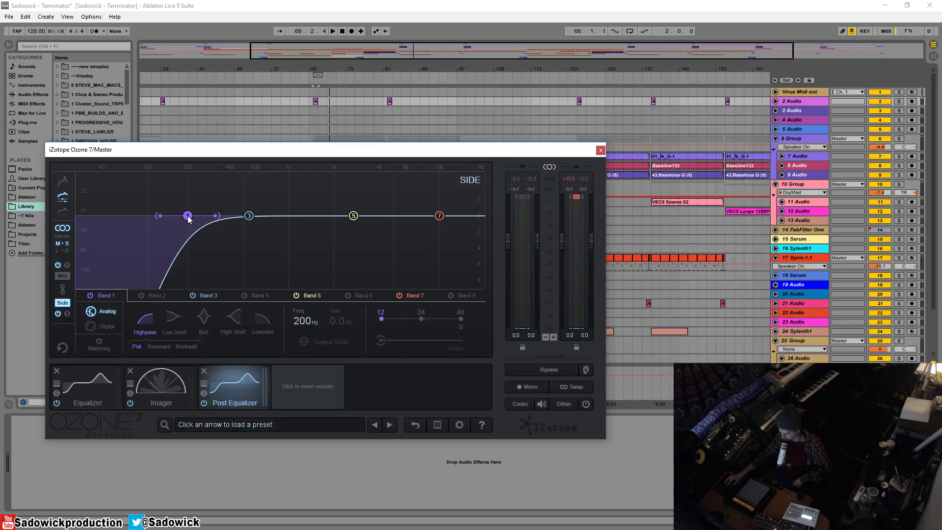
- Raise the Side high-pass to about 274 Hz, then make Side band 1 a 1.77 kHz low shelf at -7.9 dB
{"action": "left_click_drag", "start_coordinate": [189, 219], "coordinate": [207, 216]}
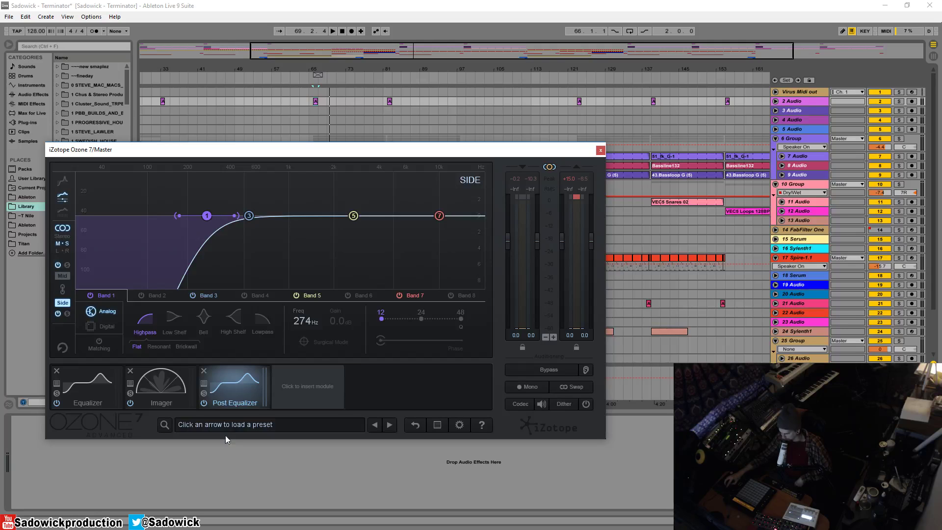
{"action": "left_click", "coordinate": [171, 318]}
{"action": "left_click_drag", "start_coordinate": [206, 215], "coordinate": [327, 280]}
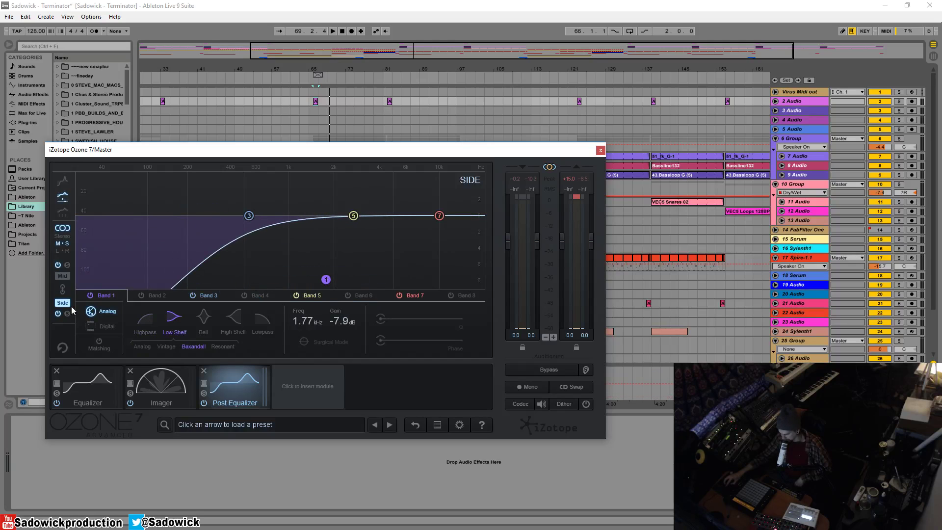
- Compare the Mid and Side curves, audition the Side changes, then play with the Mid 30 Hz high-pass shown
{"action": "left_click", "coordinate": [63, 276]}
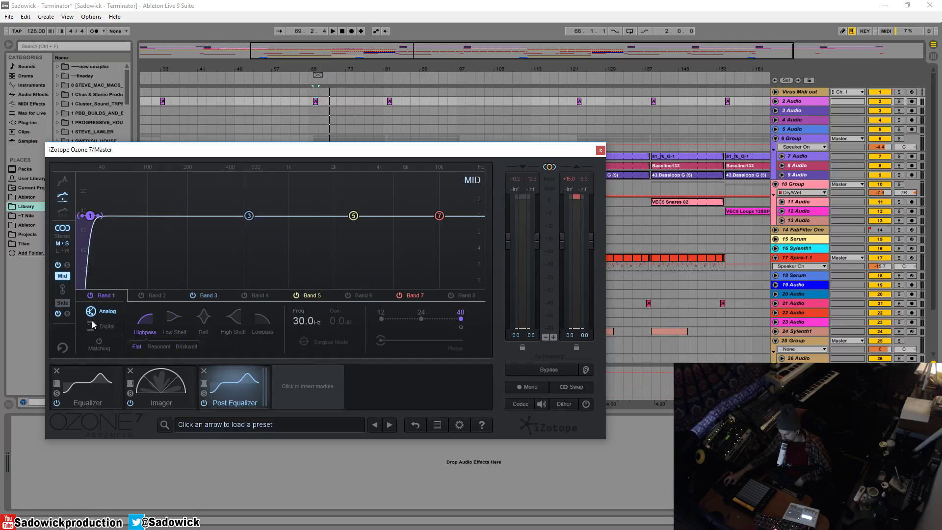
{"action": "left_click", "coordinate": [62, 303]}
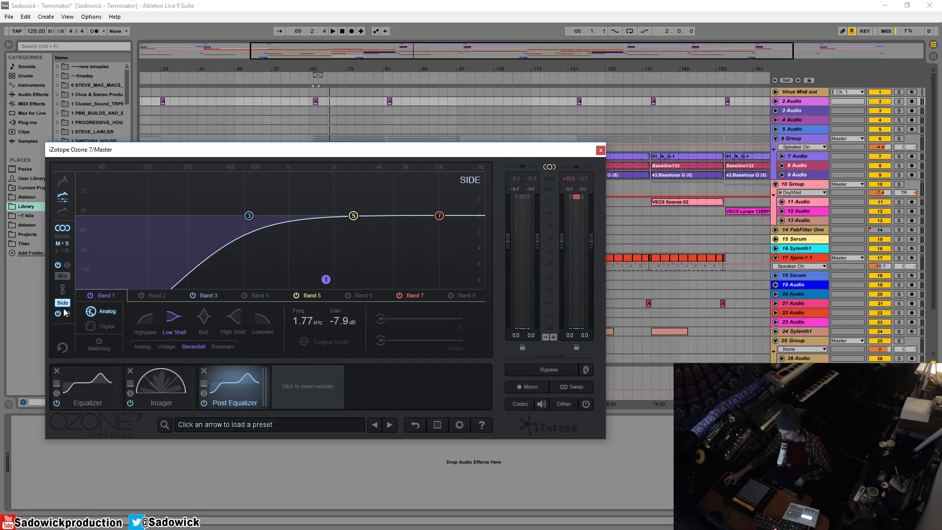
{"action": "key", "text": "space"}
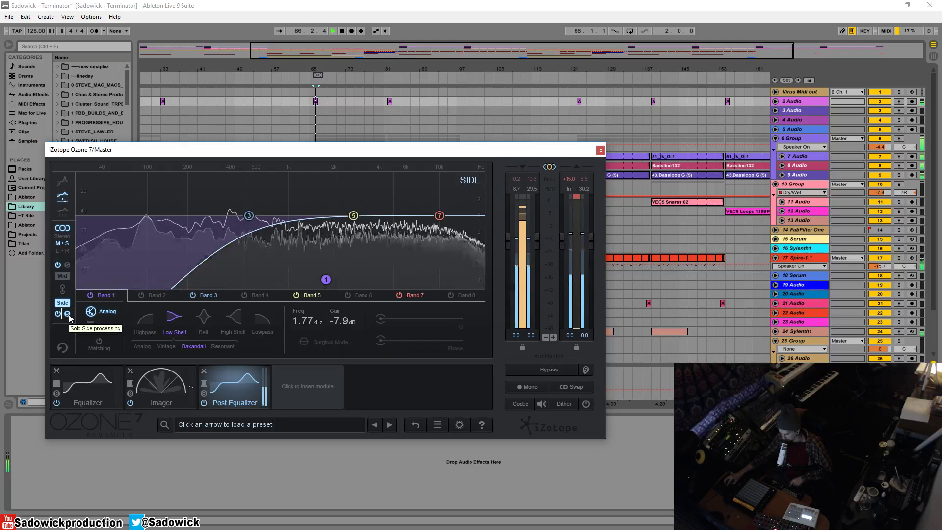
{"action": "key", "text": "space"}
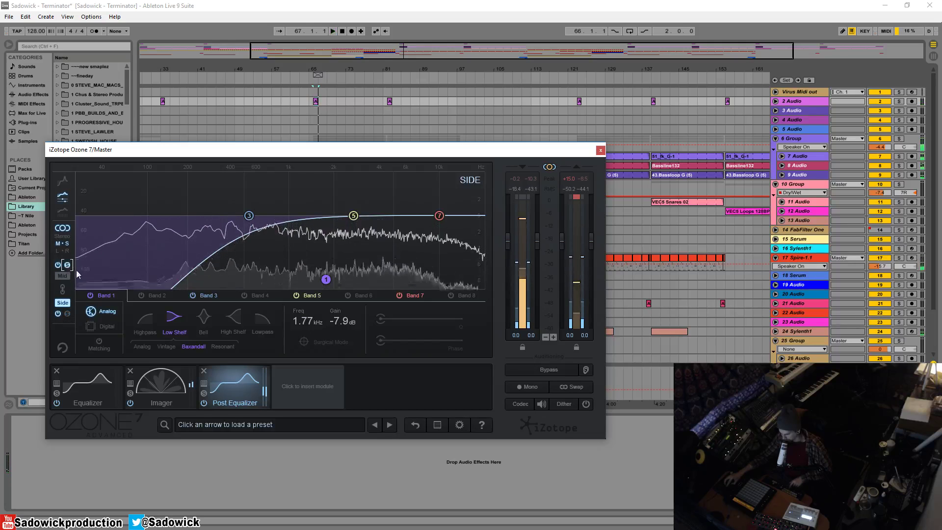
{"action": "left_click", "coordinate": [62, 275]}
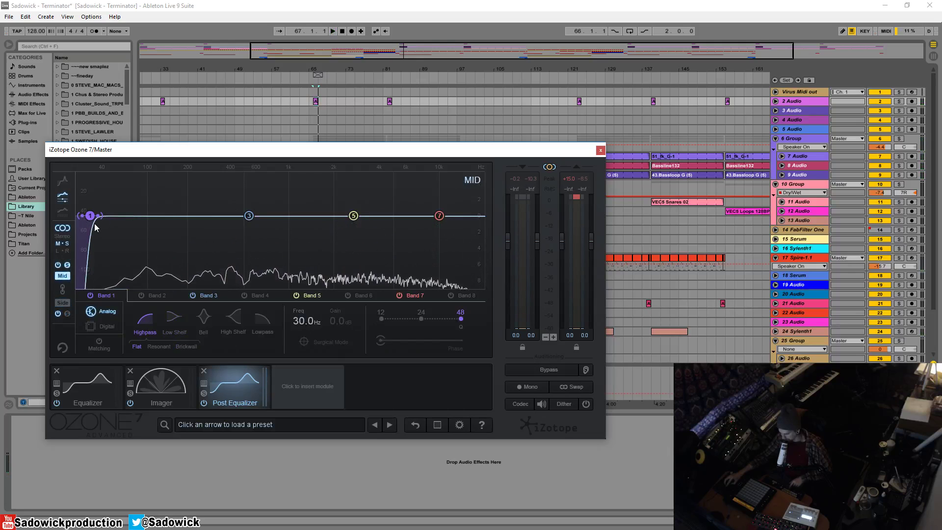
{"action": "key", "text": "space"}
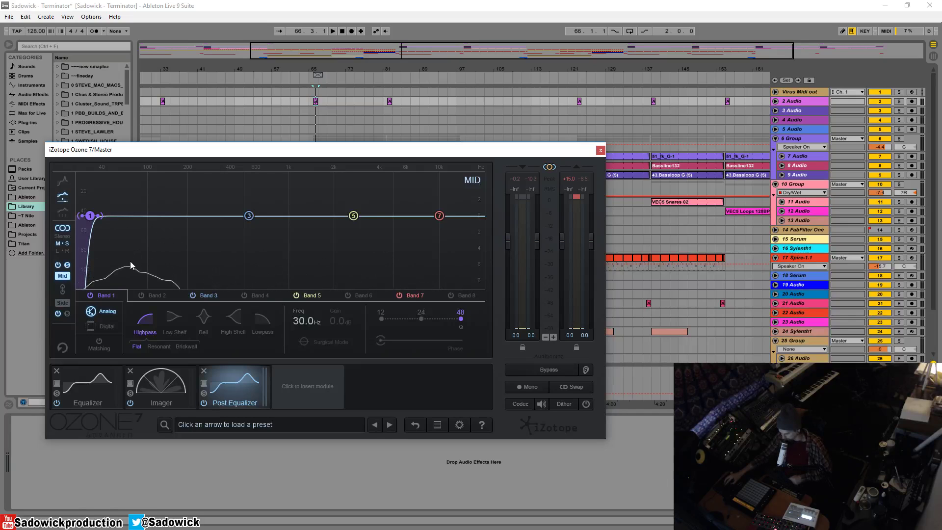
- Raise Side band 5 into a broad Q 0.6 bell, move it higher, and A/B it against the bypassed Post Equalizer
{"action": "left_click", "coordinate": [60, 303]}
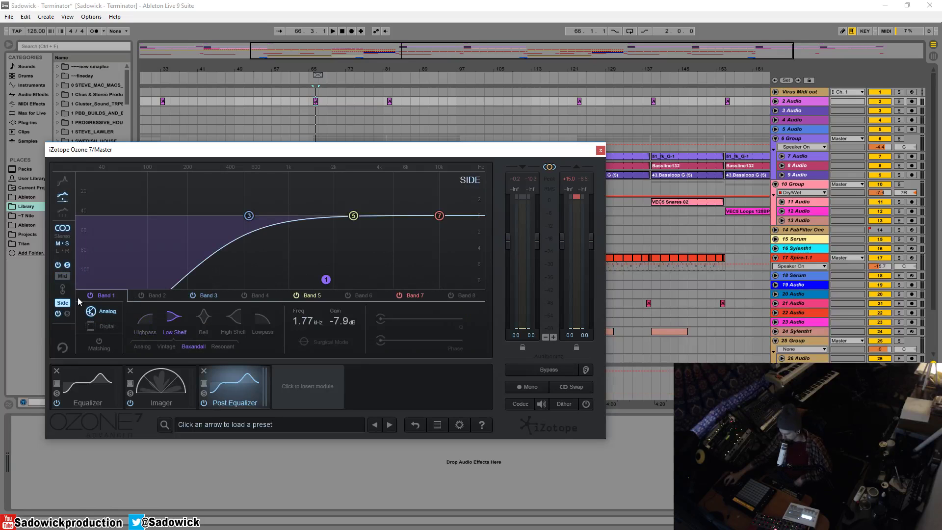
{"action": "key", "text": "space"}
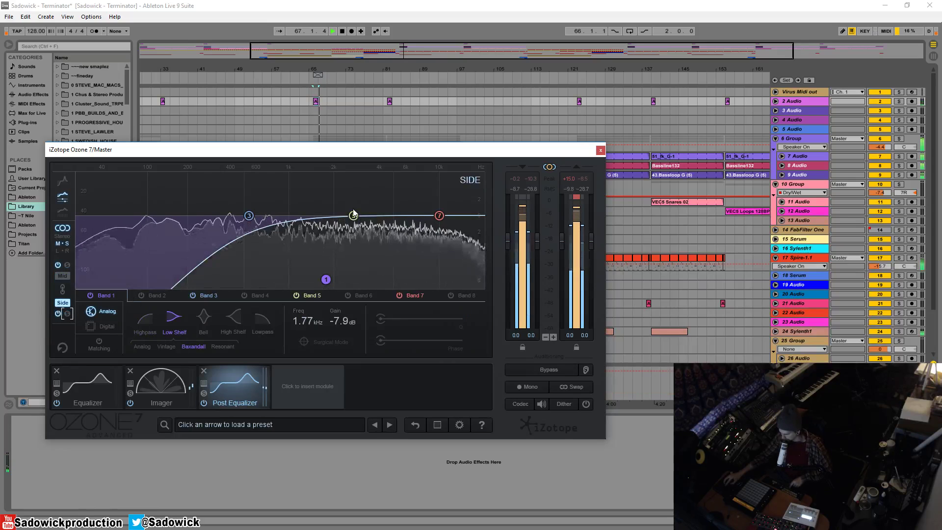
{"action": "mouse_move", "coordinate": [353, 216]}
{"action": "left_mouse_down"}
{"action": "mouse_move", "coordinate": [354, 203]}
{"action": "mouse_move", "coordinate": [386, 201]}
{"action": "mouse_move", "coordinate": [393, 211]}
{"action": "mouse_move", "coordinate": [387, 205]}
{"action": "mouse_move", "coordinate": [377, 216]}
{"action": "mouse_move", "coordinate": [364, 203]}
{"action": "left_mouse_up"}
{"action": "scroll", "coordinate": [361, 209], "scroll_direction": "down", "scroll_amount": 5}
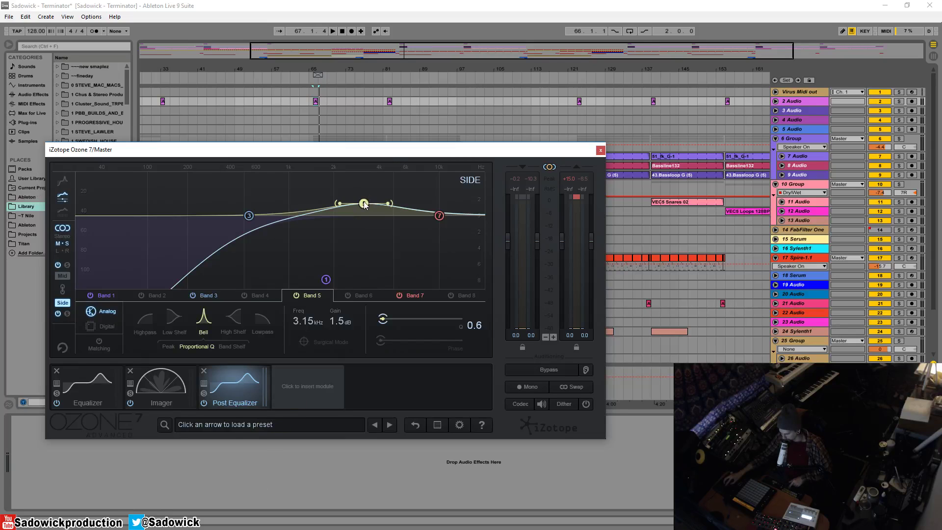
{"action": "left_click_drag", "start_coordinate": [365, 205], "coordinate": [405, 188]}
{"action": "key", "text": "space"}
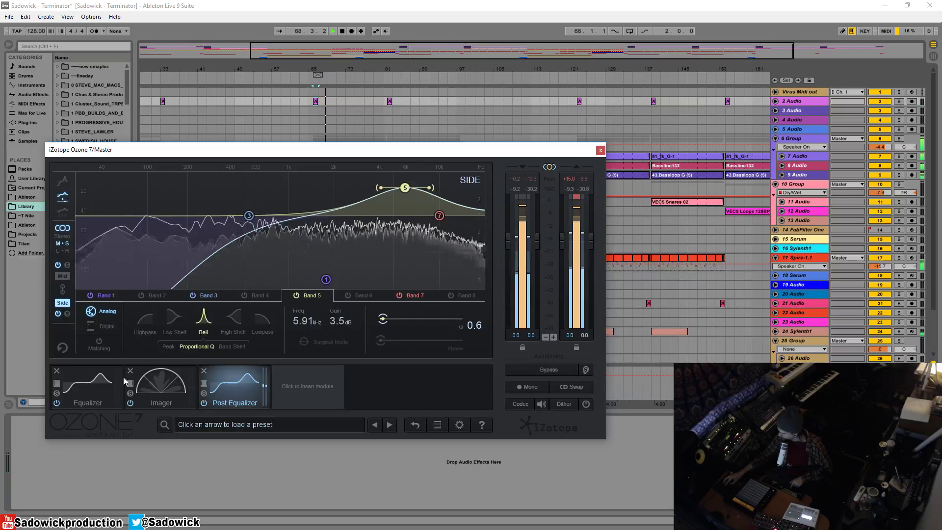
{"action": "left_click", "coordinate": [204, 405]}
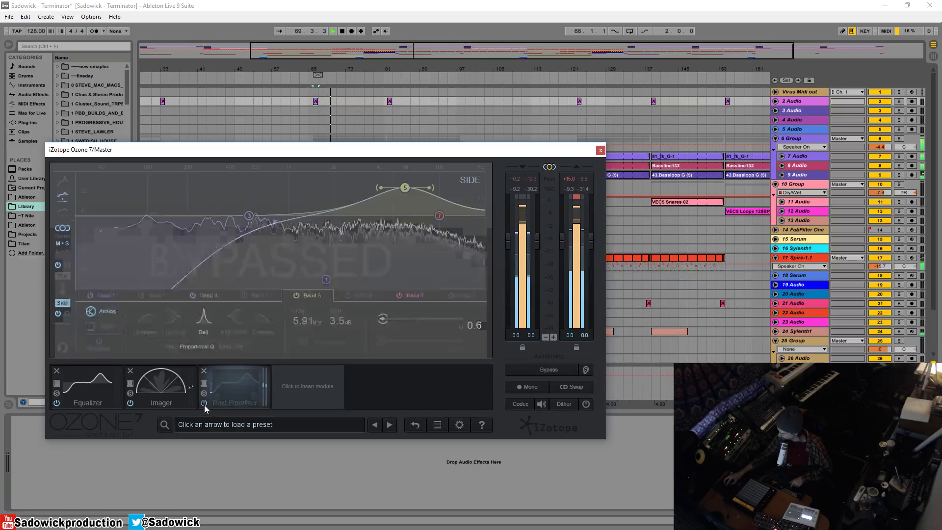
{"action": "left_click", "coordinate": [204, 404]}
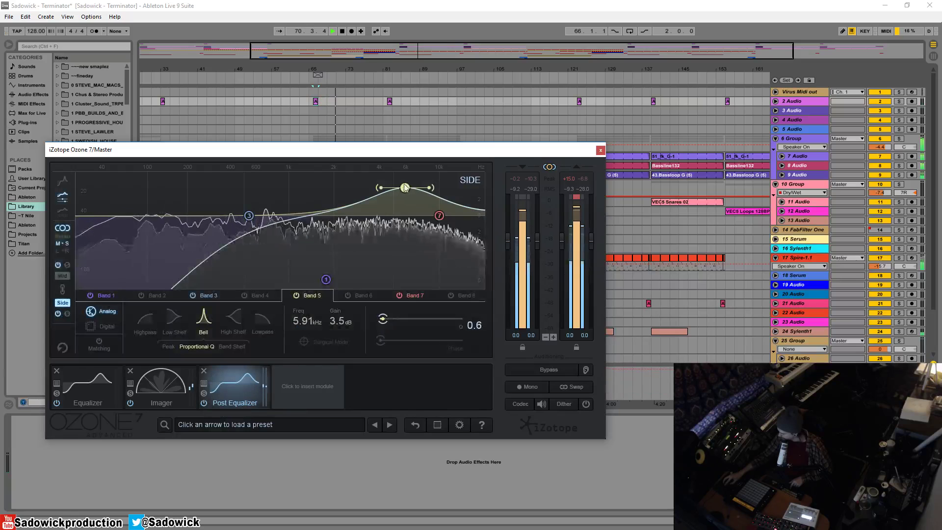
- Settle the Side bell at 4.91 kHz +1.1 dB and dip Mid band 5 to 404 Hz, -2.3 dB
{"action": "left_click_drag", "start_coordinate": [405, 187], "coordinate": [392, 206]}
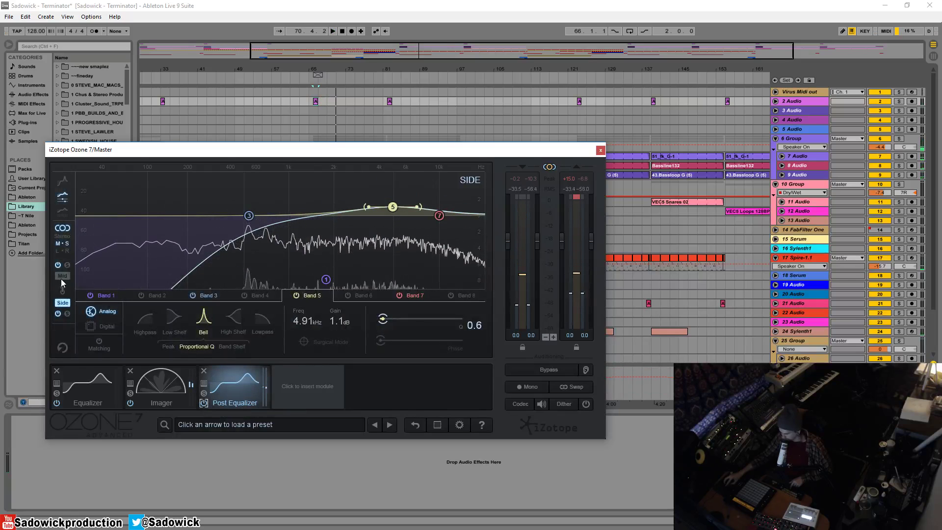
{"action": "left_click", "coordinate": [62, 276]}
{"action": "left_click_drag", "start_coordinate": [353, 215], "coordinate": [231, 236]}
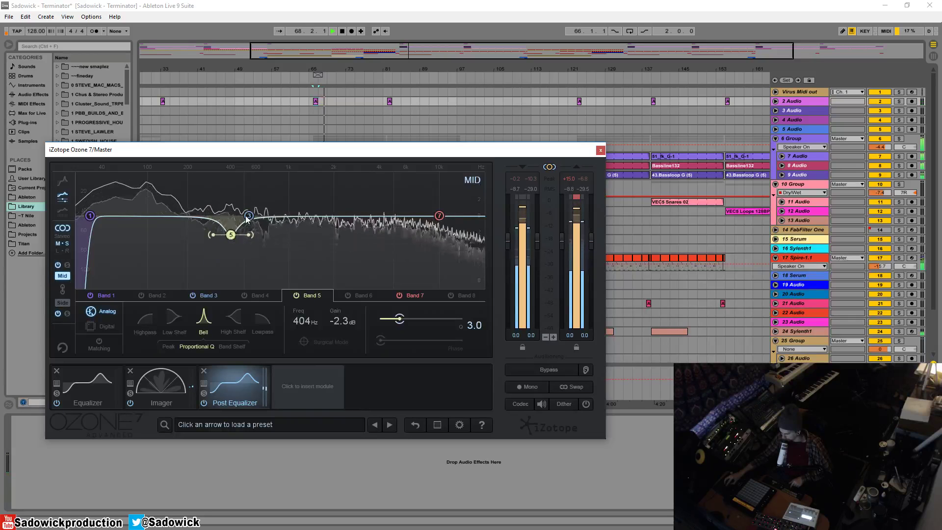
- Add a Mid band 7 high shelf near 7 kHz at about -1.5 dB; retune Side band 3 to 443 Hz and band 1 to 1.48 kHz
{"action": "left_click_drag", "start_coordinate": [439, 215], "coordinate": [419, 228]}
{"action": "left_click", "coordinate": [62, 302]}
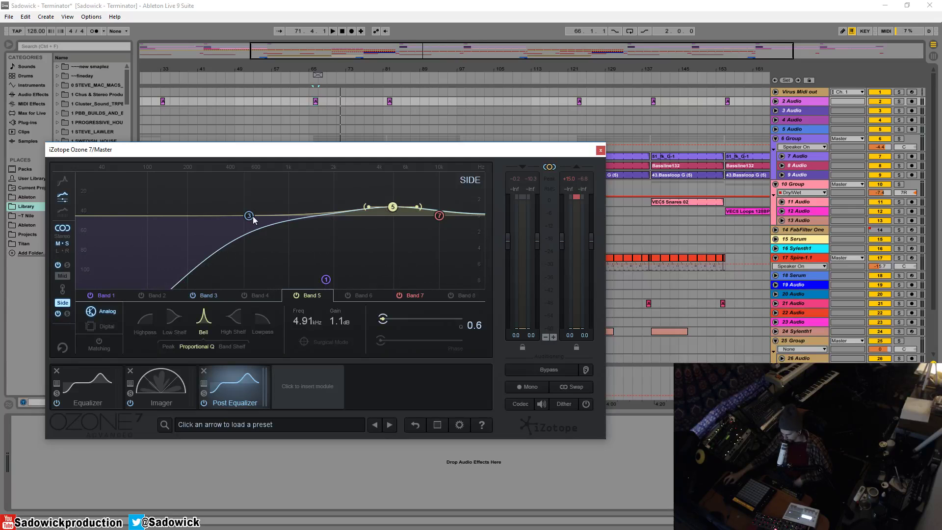
{"action": "left_click_drag", "start_coordinate": [250, 216], "coordinate": [239, 216]}
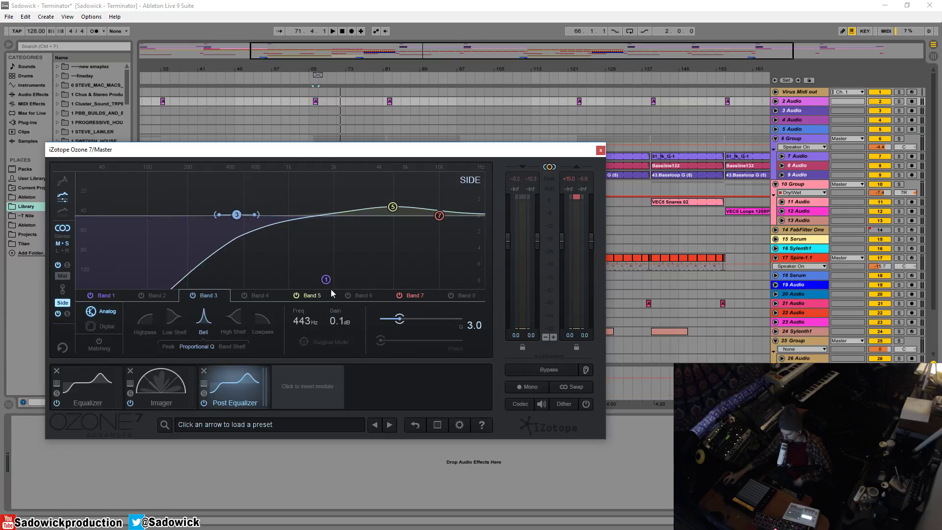
{"action": "mouse_move", "coordinate": [326, 279]}
{"action": "left_mouse_down"}
{"action": "mouse_move", "coordinate": [306, 269]}
{"action": "mouse_move", "coordinate": [314, 267]}
{"action": "left_mouse_up"}
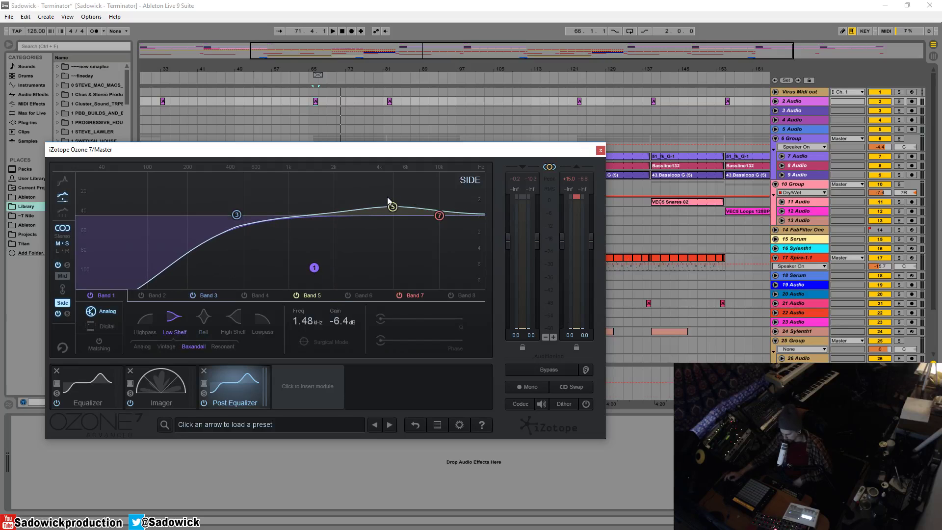
- Insert a Dynamics module into the chain, then remove it again
{"action": "left_click", "coordinate": [307, 383]}
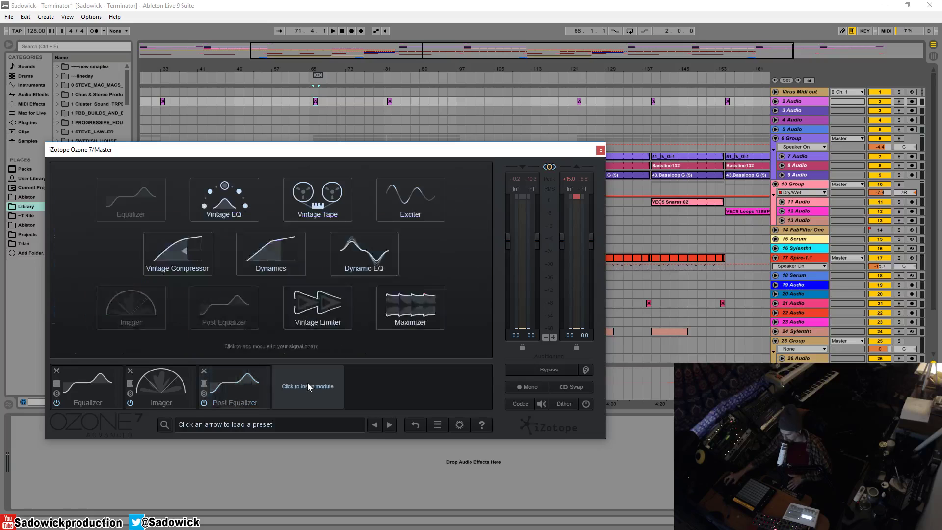
{"action": "left_click", "coordinate": [280, 249]}
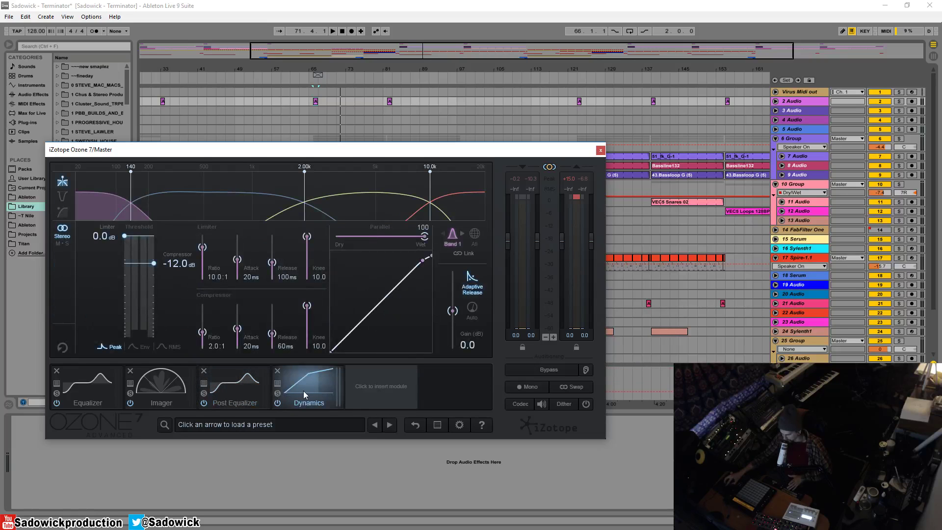
{"action": "mouse_move", "coordinate": [173, 193]}
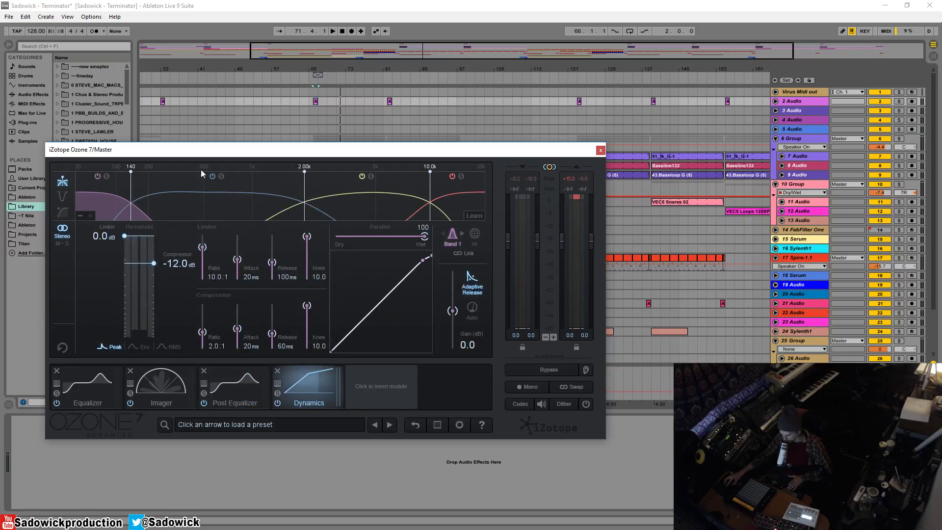
{"action": "left_click", "coordinate": [278, 371]}
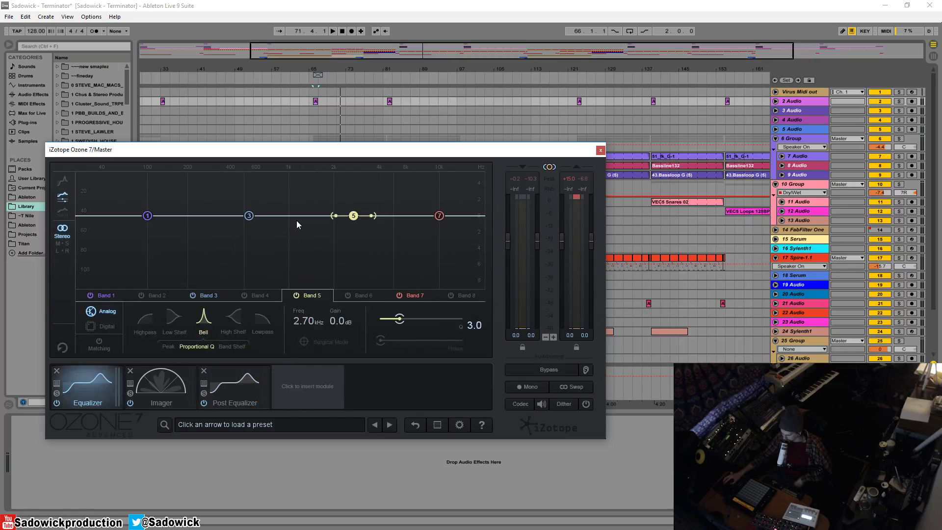
- Reselect the Post Equalizer and display its Mid curve with the 7.23 kHz, -1.6 dB shelf
{"action": "left_click", "coordinate": [245, 395]}
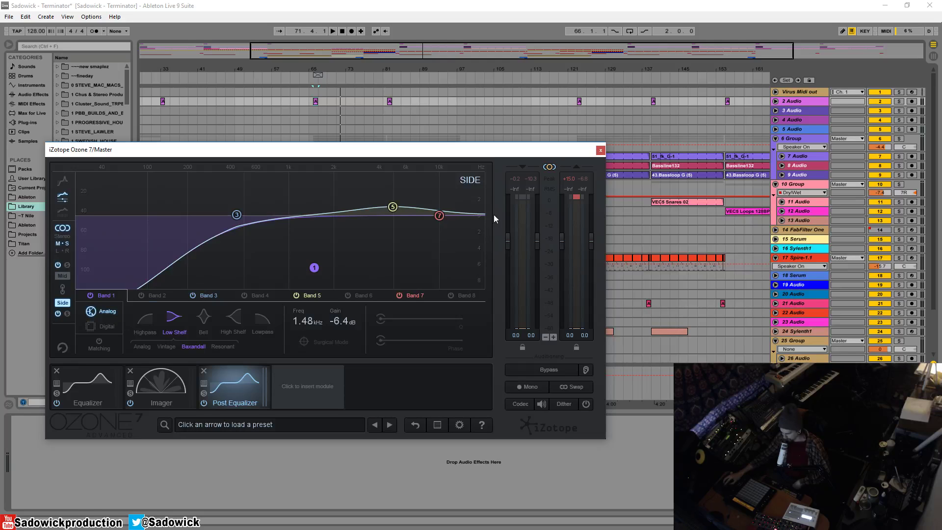
{"action": "left_click", "coordinate": [308, 387]}
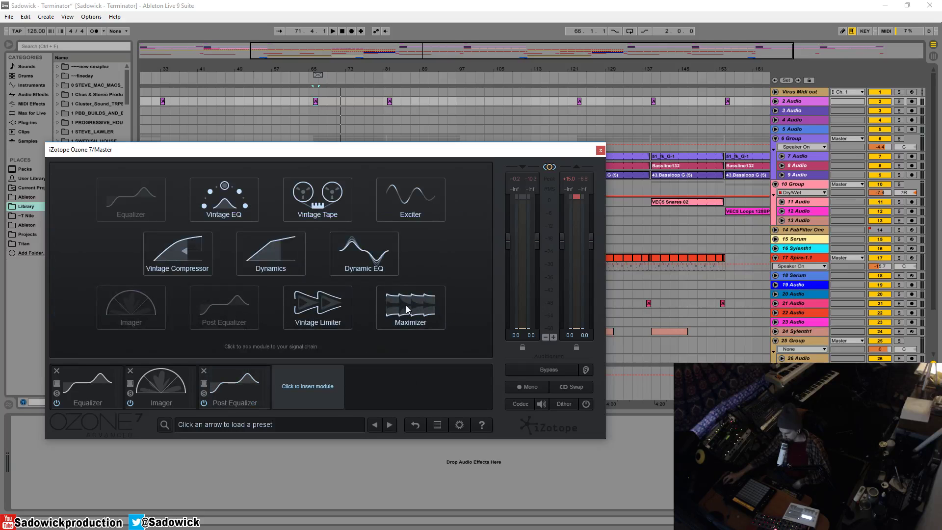
{"action": "left_click", "coordinate": [211, 390]}
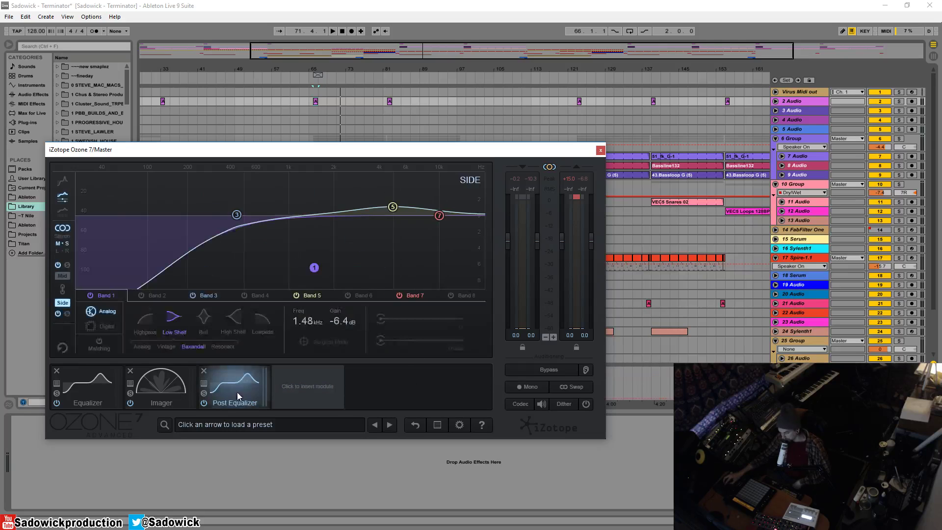
{"action": "left_click", "coordinate": [61, 276]}
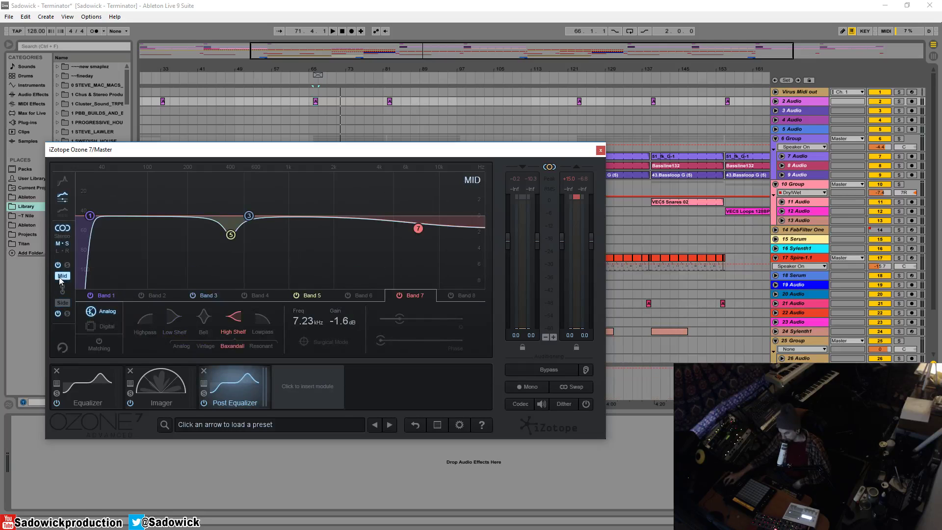